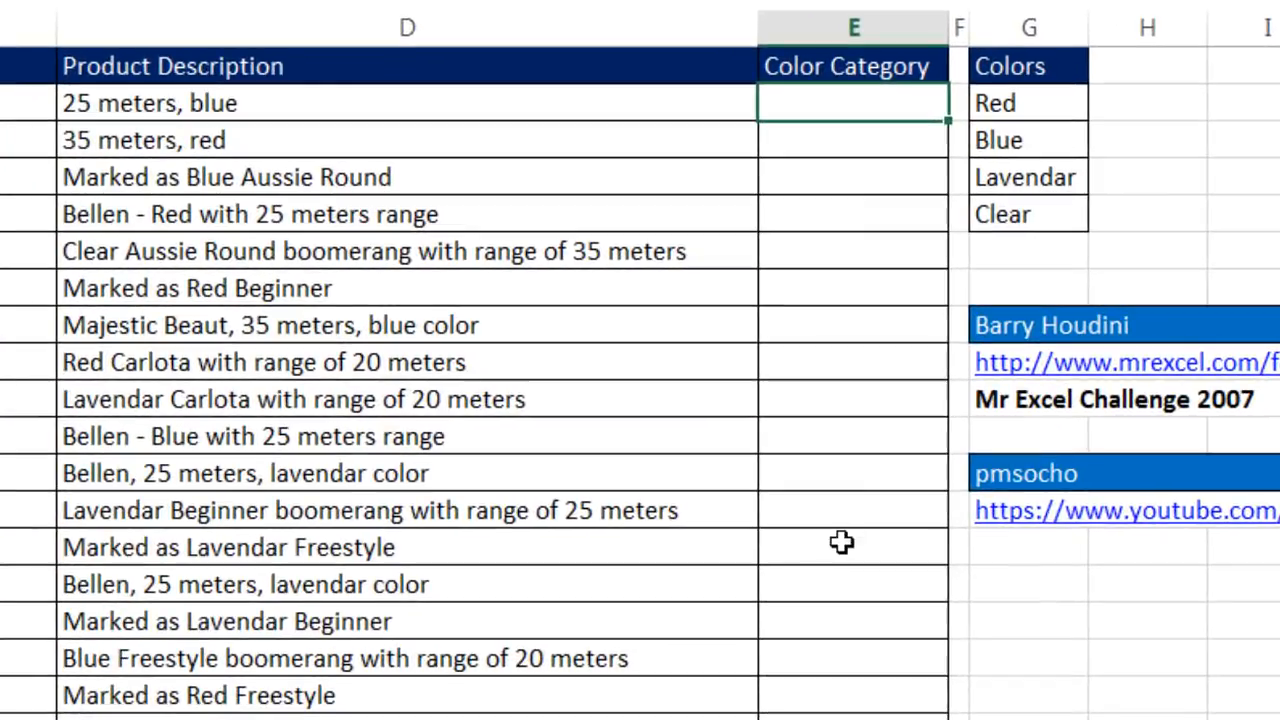
# - Enter the formula =SEARCH("blue",D2) in cell E2, the first Color Category cell
pyautogui.write('s')
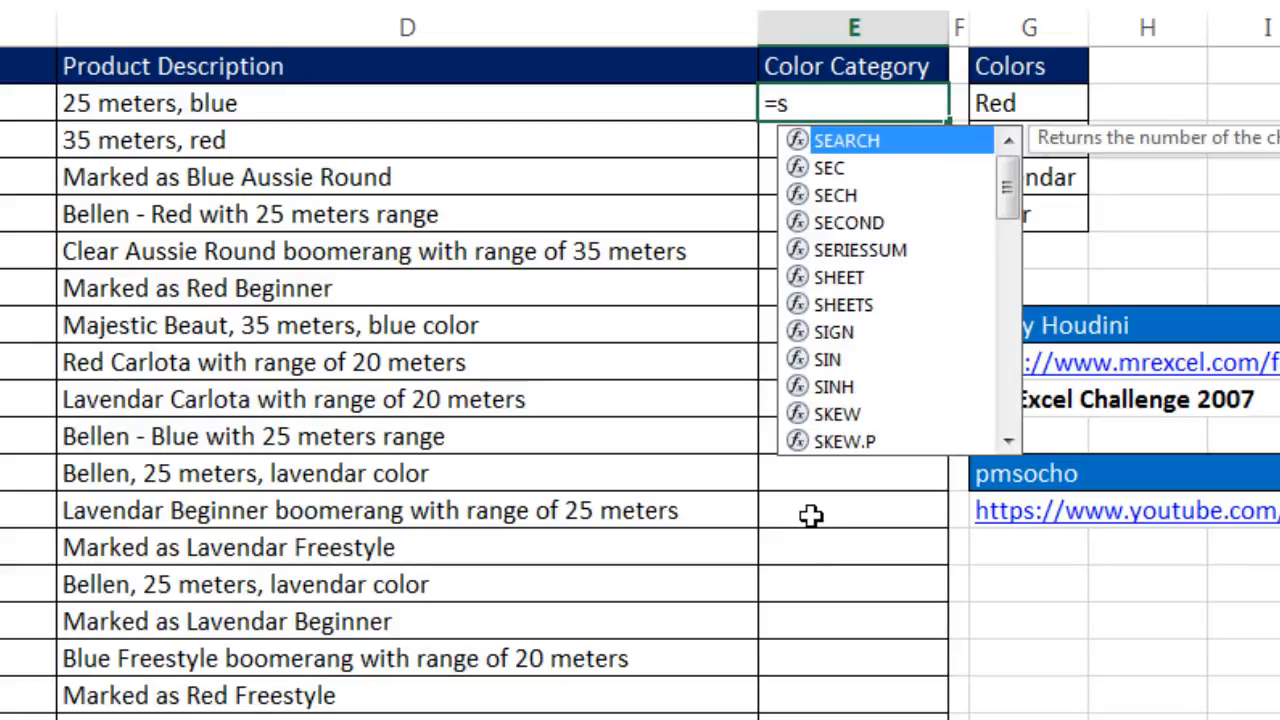
pyautogui.press('Tab')
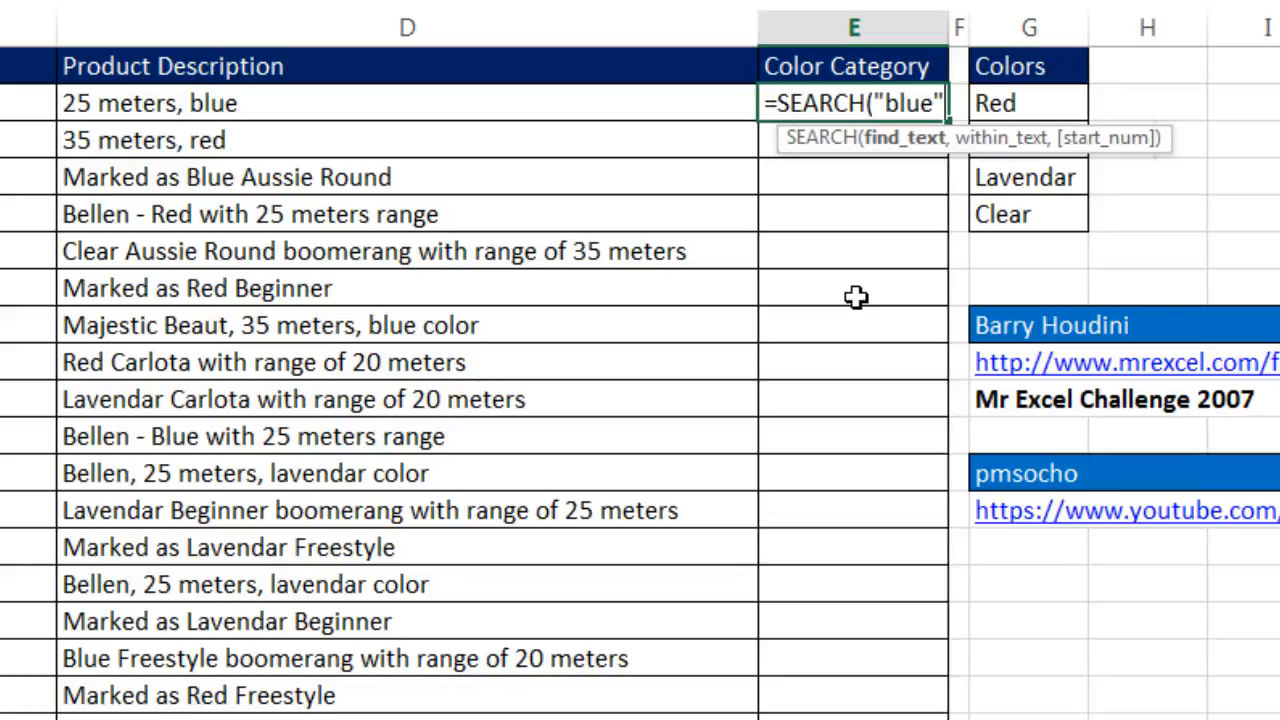
pyautogui.write('"blue",')
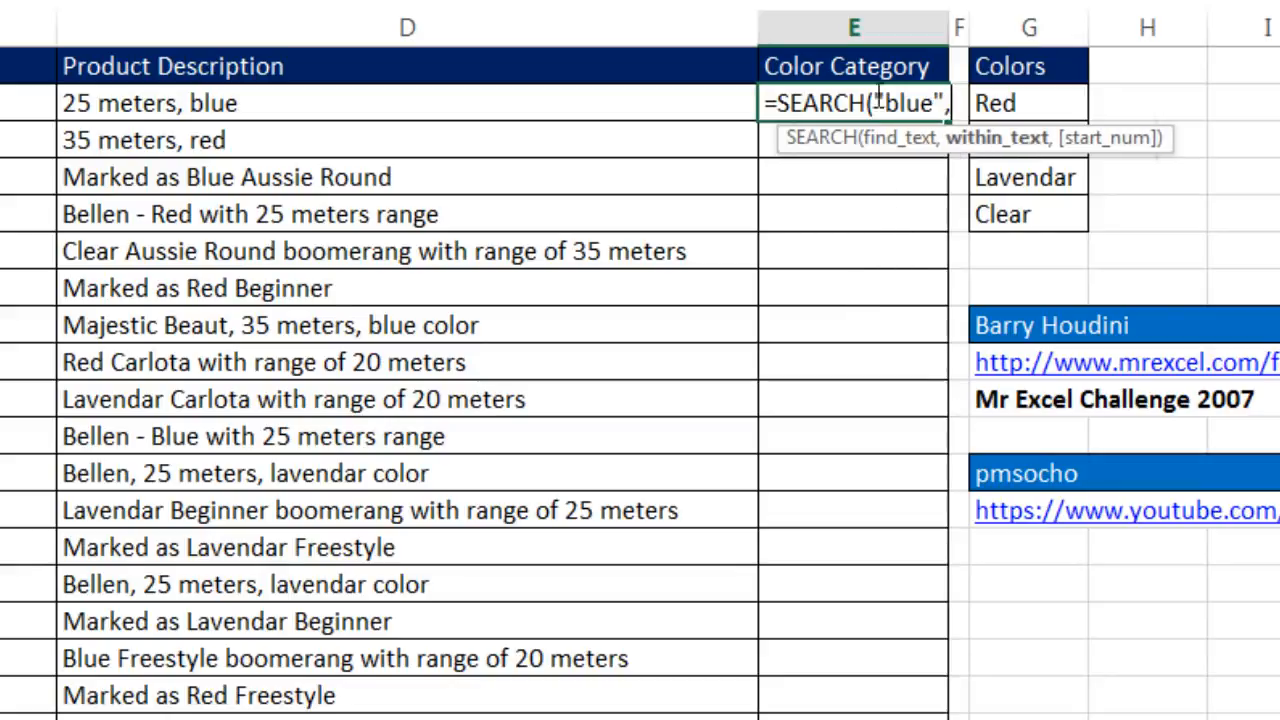
pyautogui.click(596, 103)
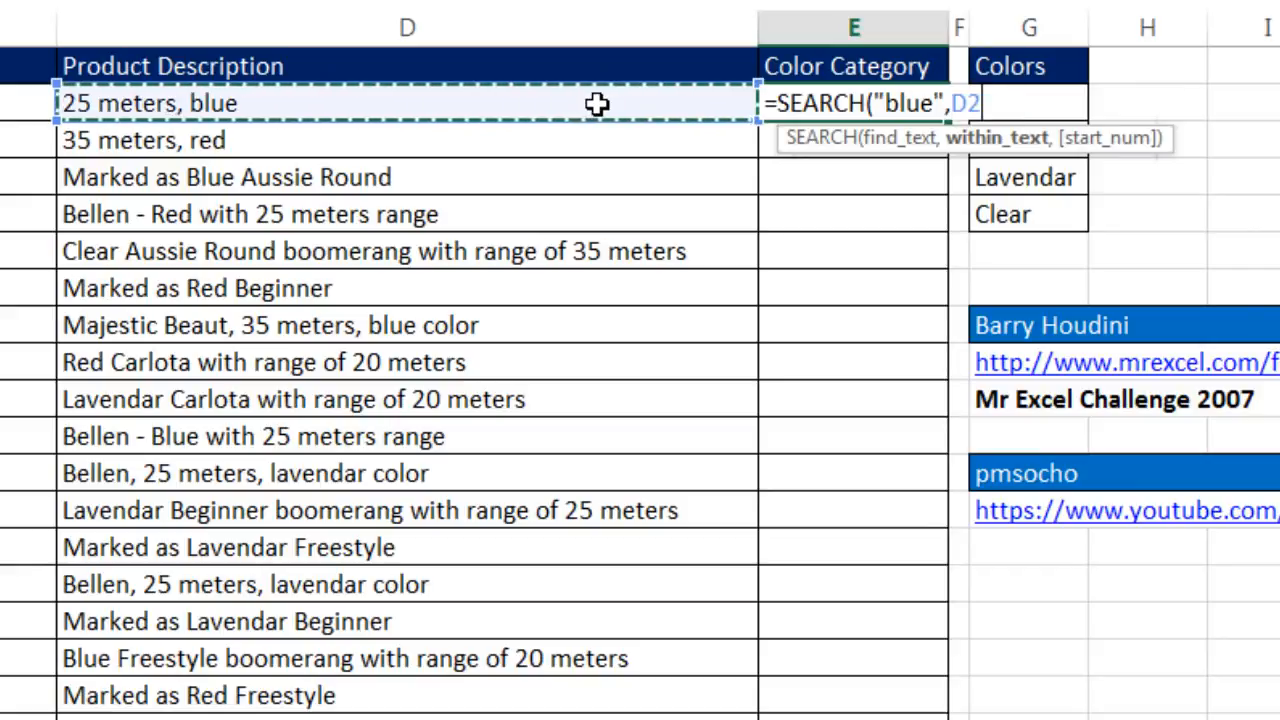
pyautogui.write(')')
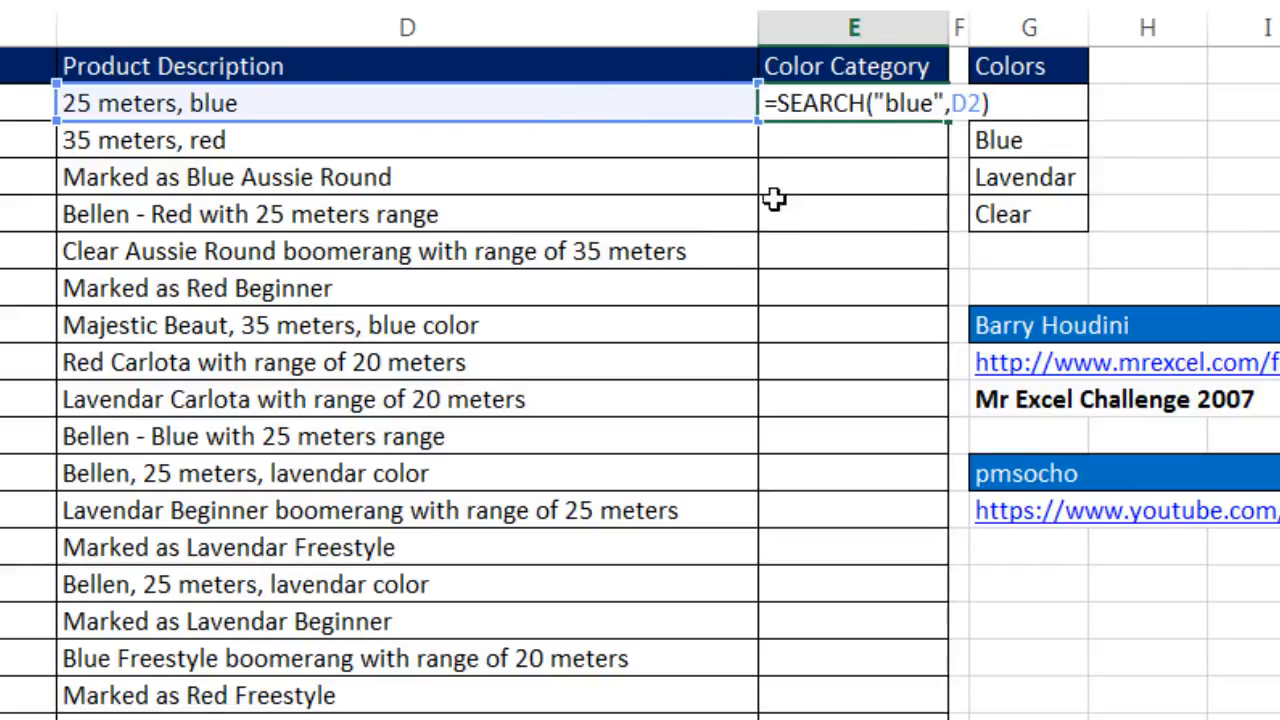
pyautogui.hotkey('ctrl', 'Return')
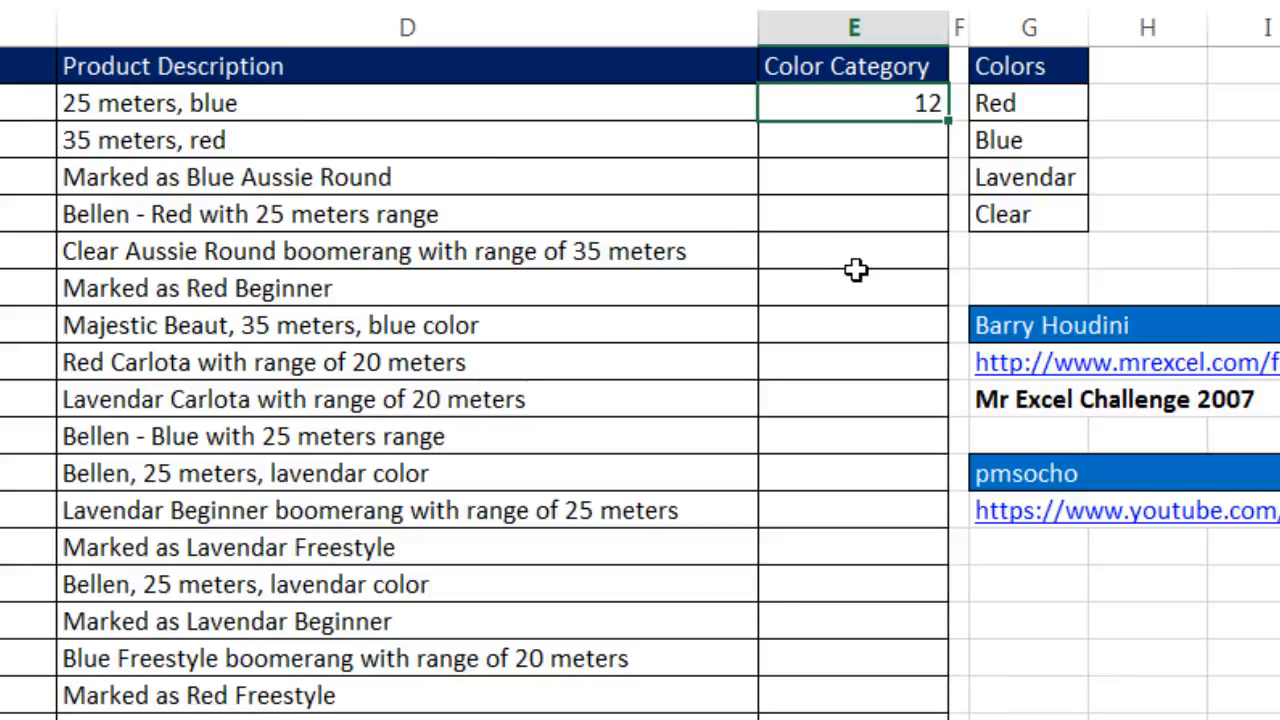
# - Replace the find_text argument "blue" in E2's SEARCH formula with the absolute range $G$2:$G$5
pyautogui.press('F2')
pyautogui.click(911, 105)
pyautogui.click(908, 138)
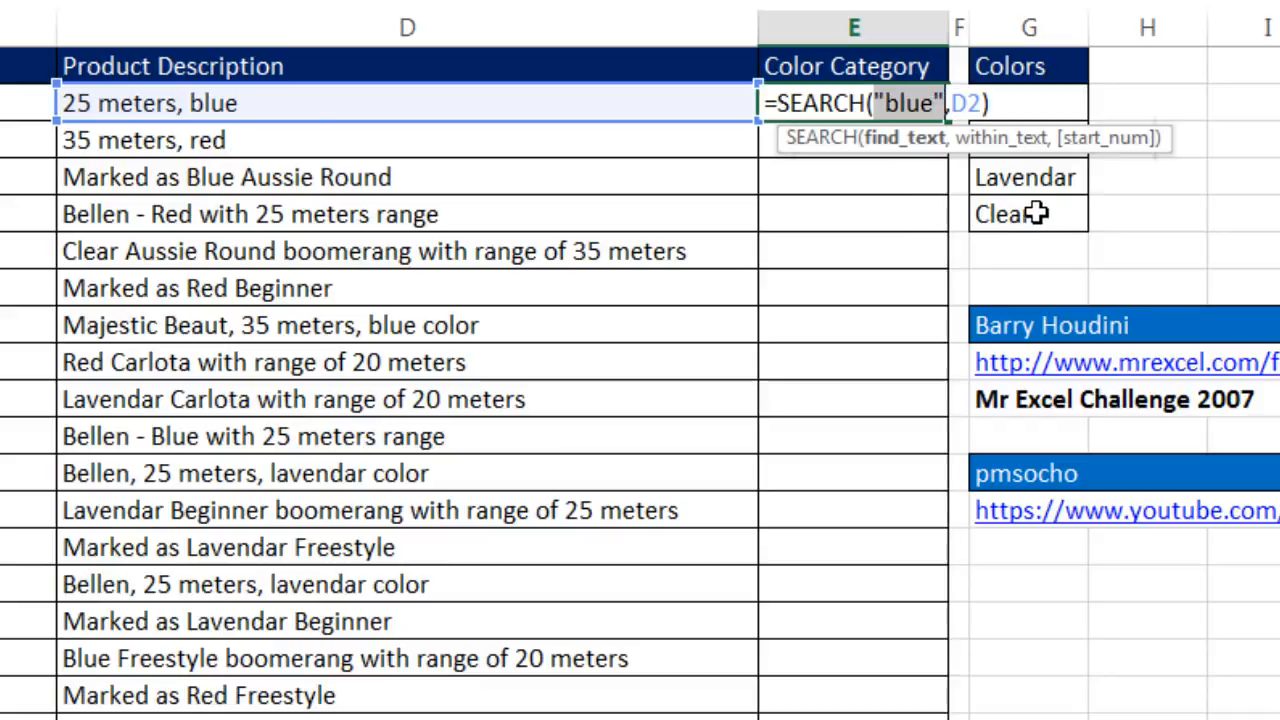
pyautogui.moveTo(1036, 213); pyautogui.dragTo(1040, 115)
pyautogui.press('F4')
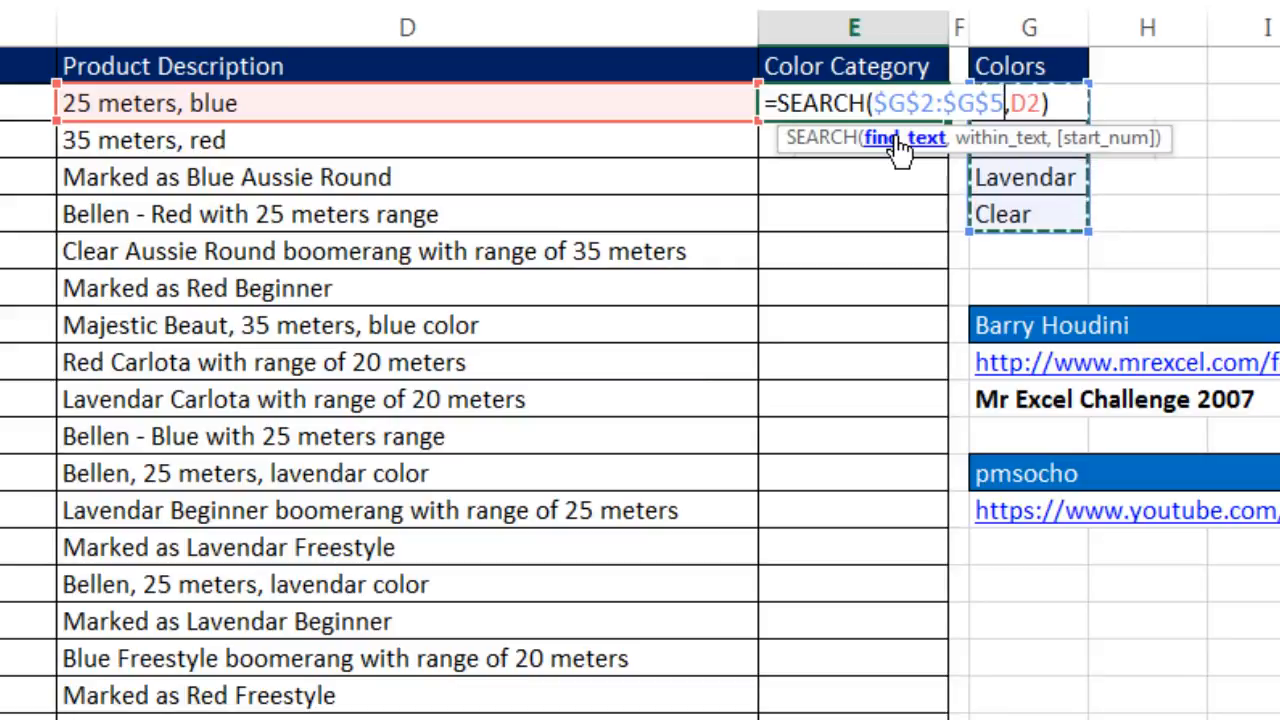
# - Evaluate the SEARCH expression in E2 to examine its resulting array, and restore the formula text
pyautogui.moveTo(768, 104); pyautogui.dragTo(1249, 226)
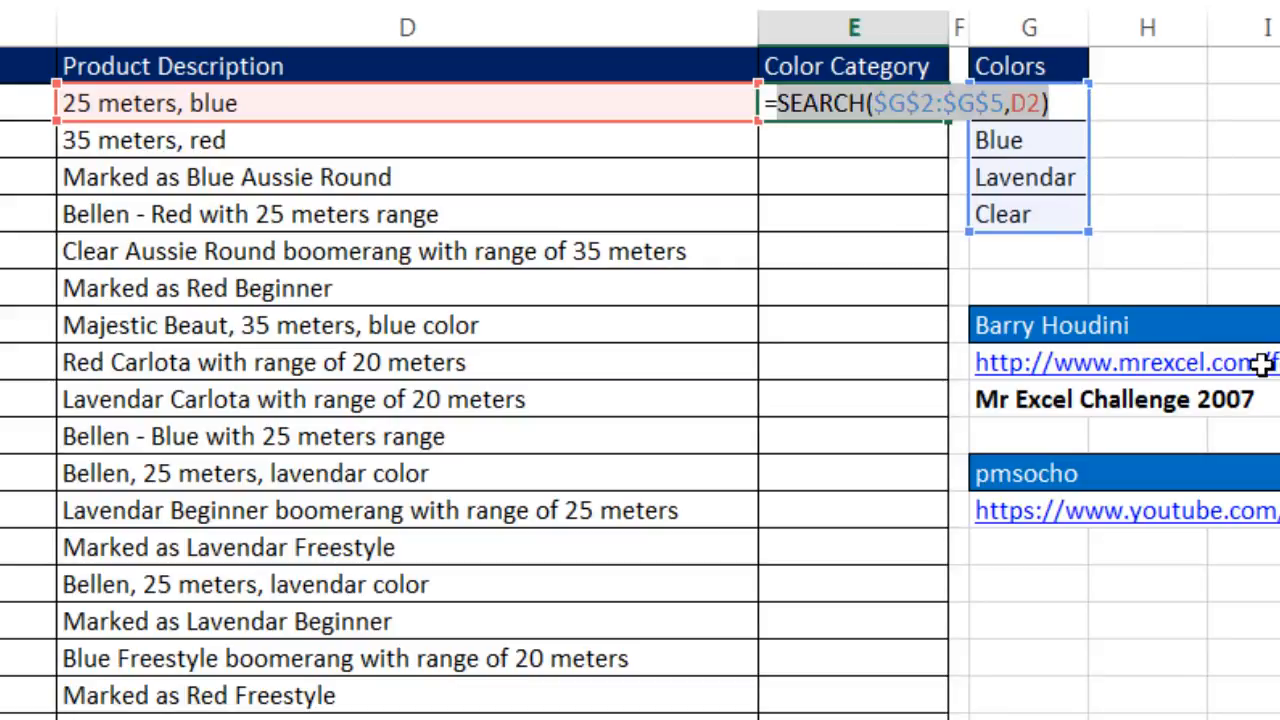
pyautogui.press('F9')
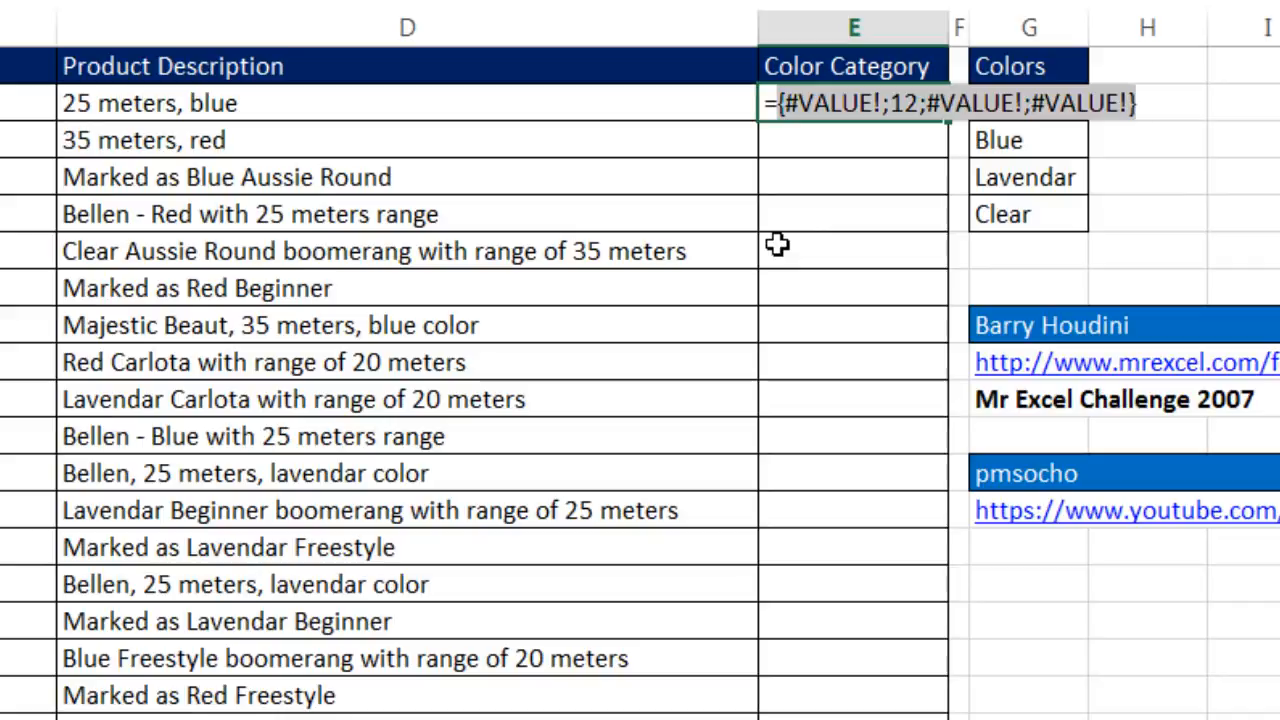
pyautogui.hotkey('ctrl', 'z')
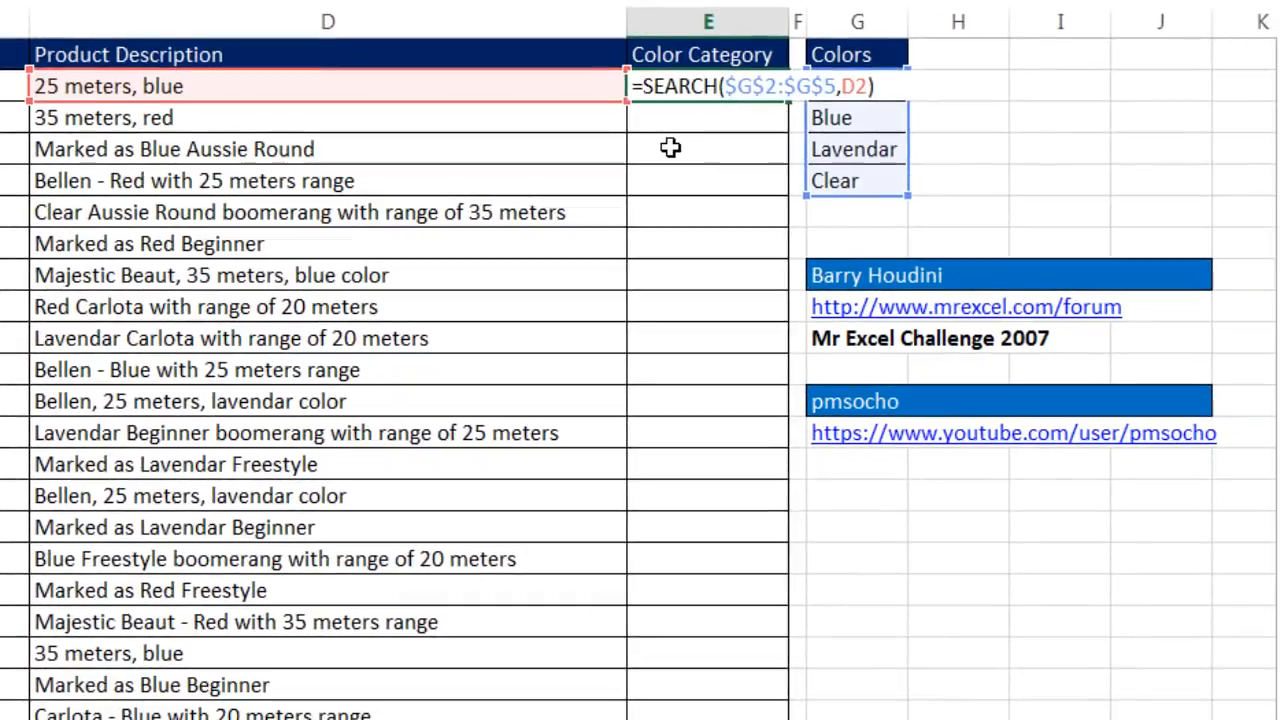
# - Start a LOOKUP function around the SEARCH expression in E2, with 2^15 as the lookup value and SEARCH as the lookup vector
pyautogui.write('lo')
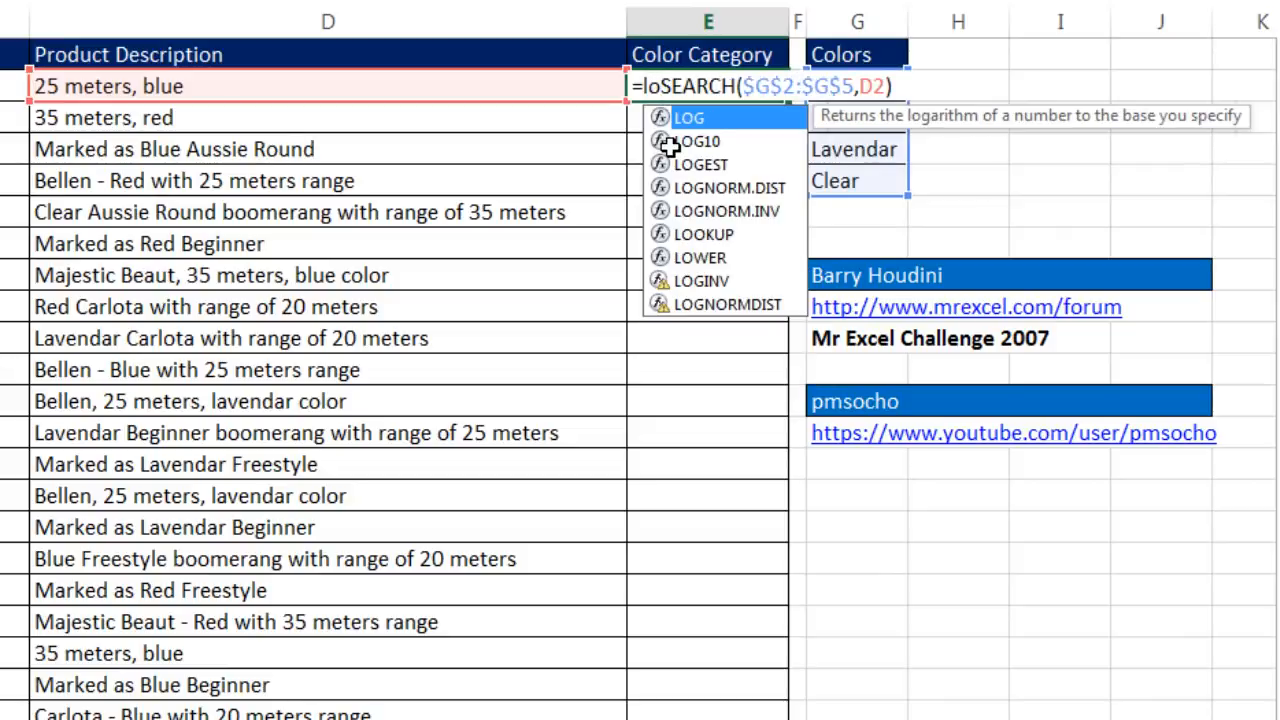
pyautogui.write('o')
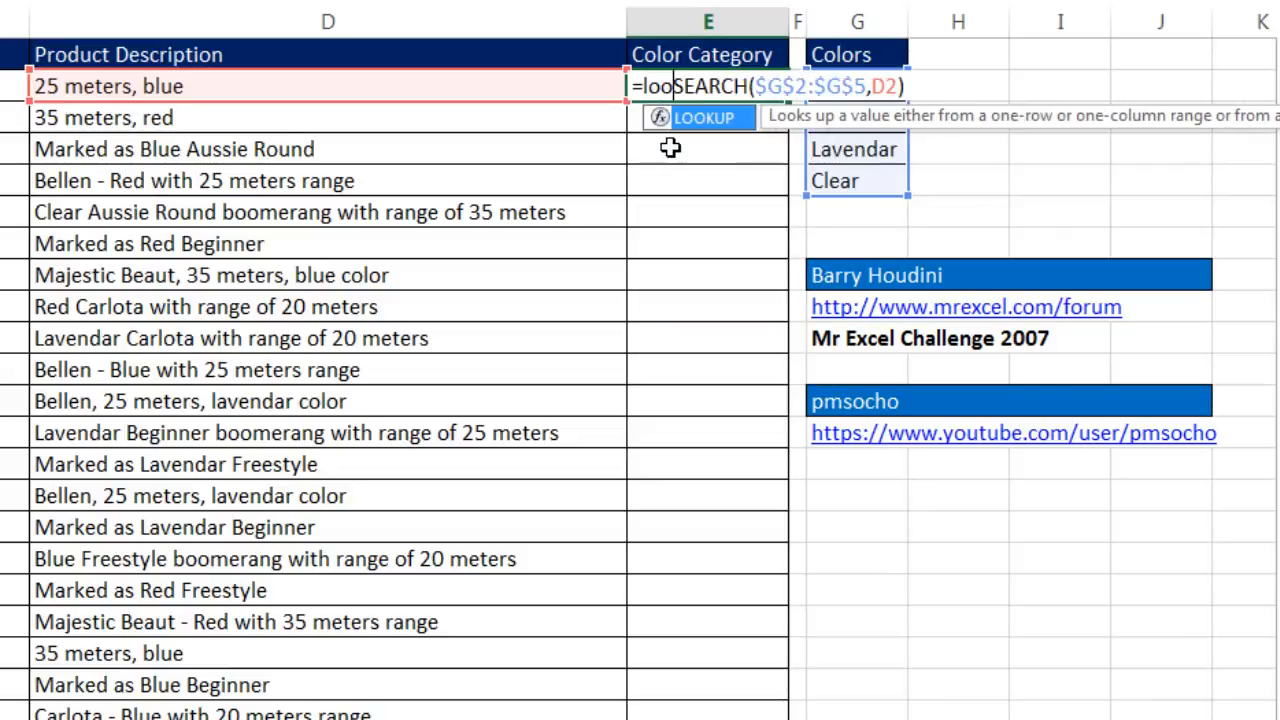
pyautogui.press('Tab')
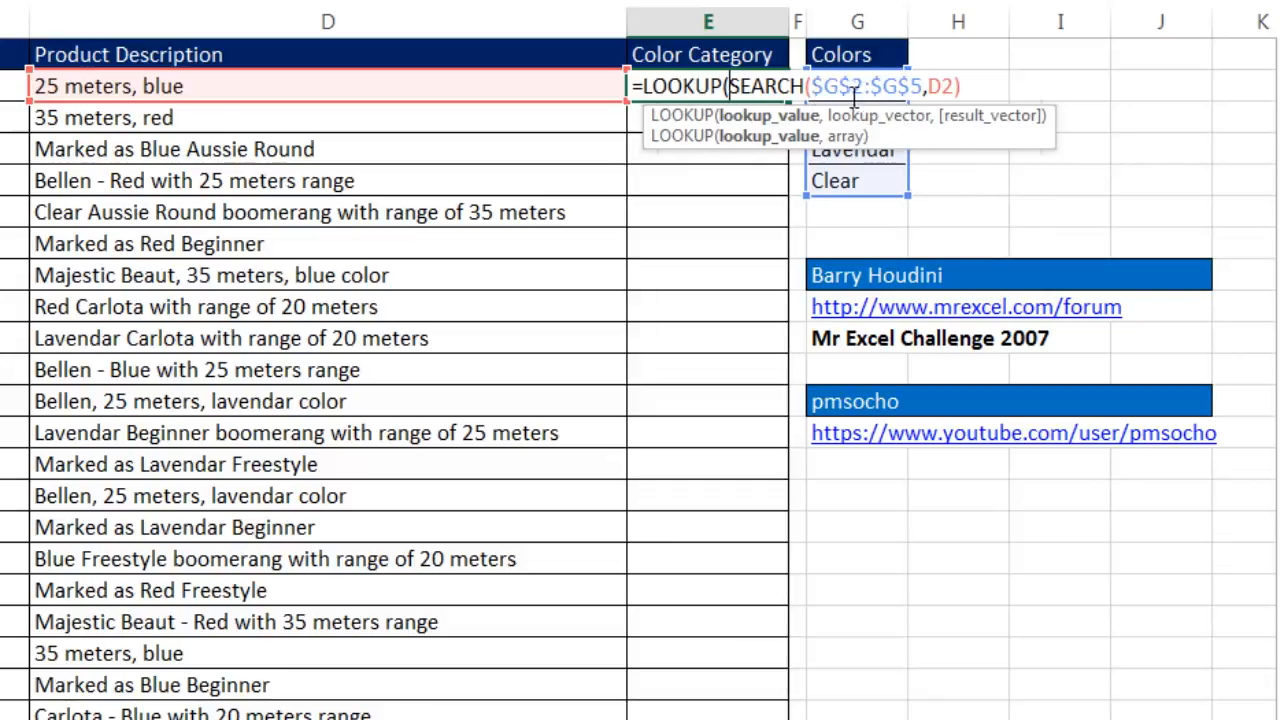
pyautogui.moveTo(730, 86); pyautogui.dragTo(997, 106)
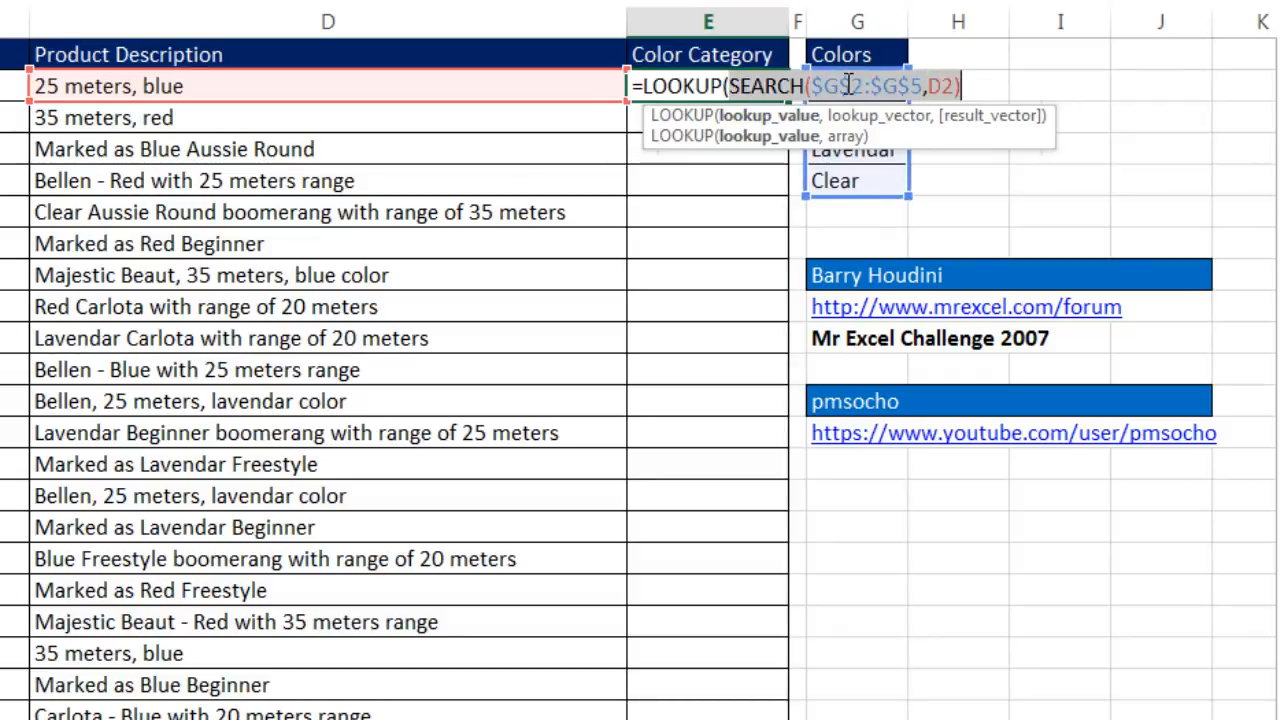
pyautogui.click(729, 86)
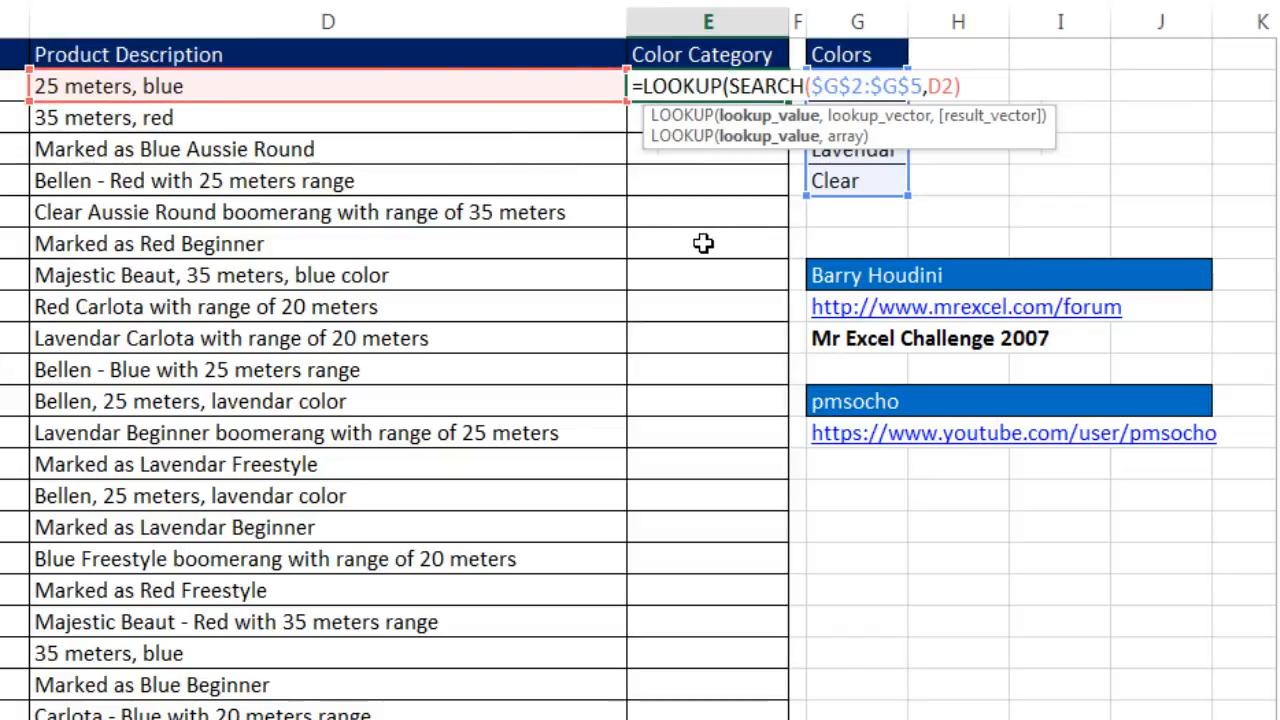
pyautogui.write('2^15')
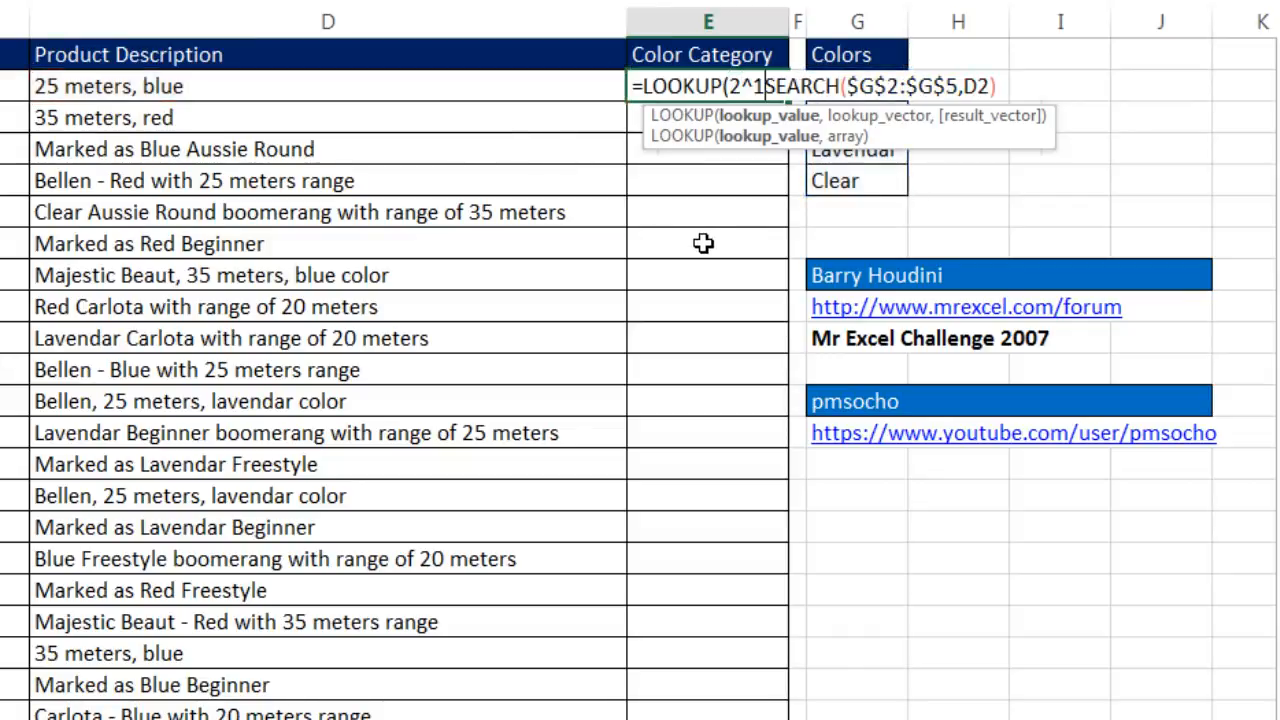
pyautogui.write(',')
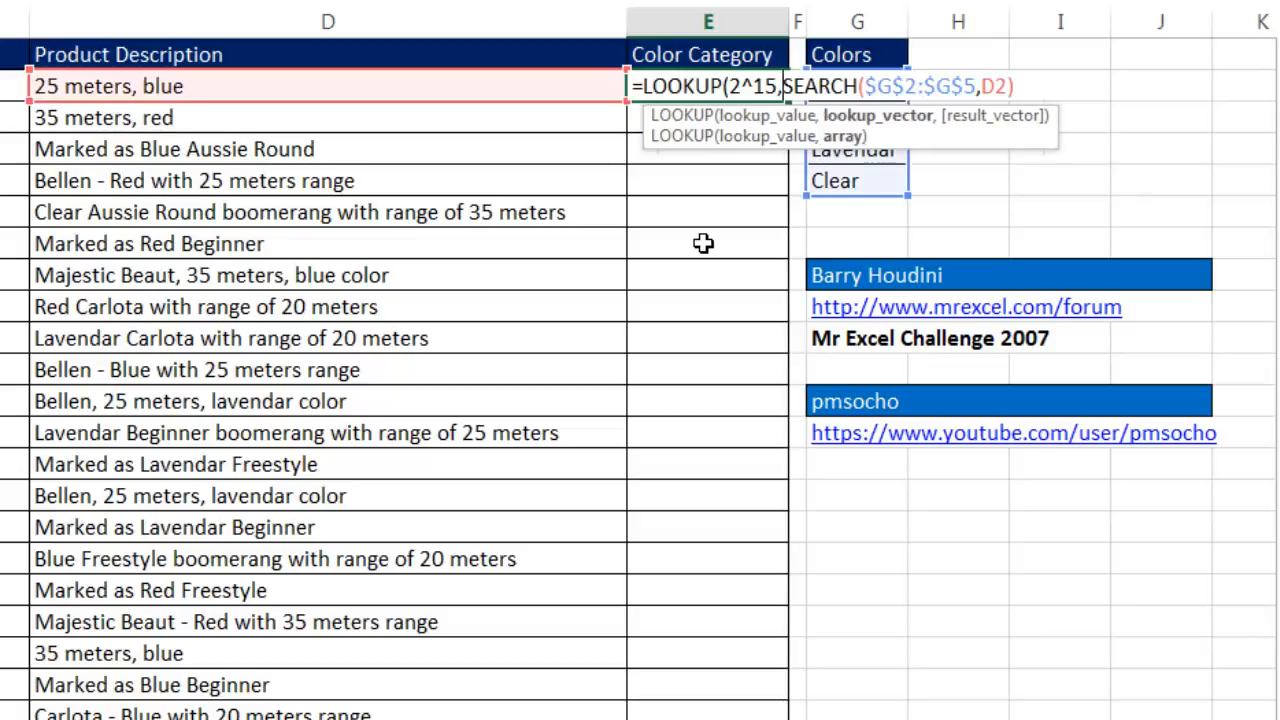
# - Check the lookup_value argument in E2, evaluate the lookup_vector argument to examine its array, and restore the formula text
pyautogui.click(747, 118)
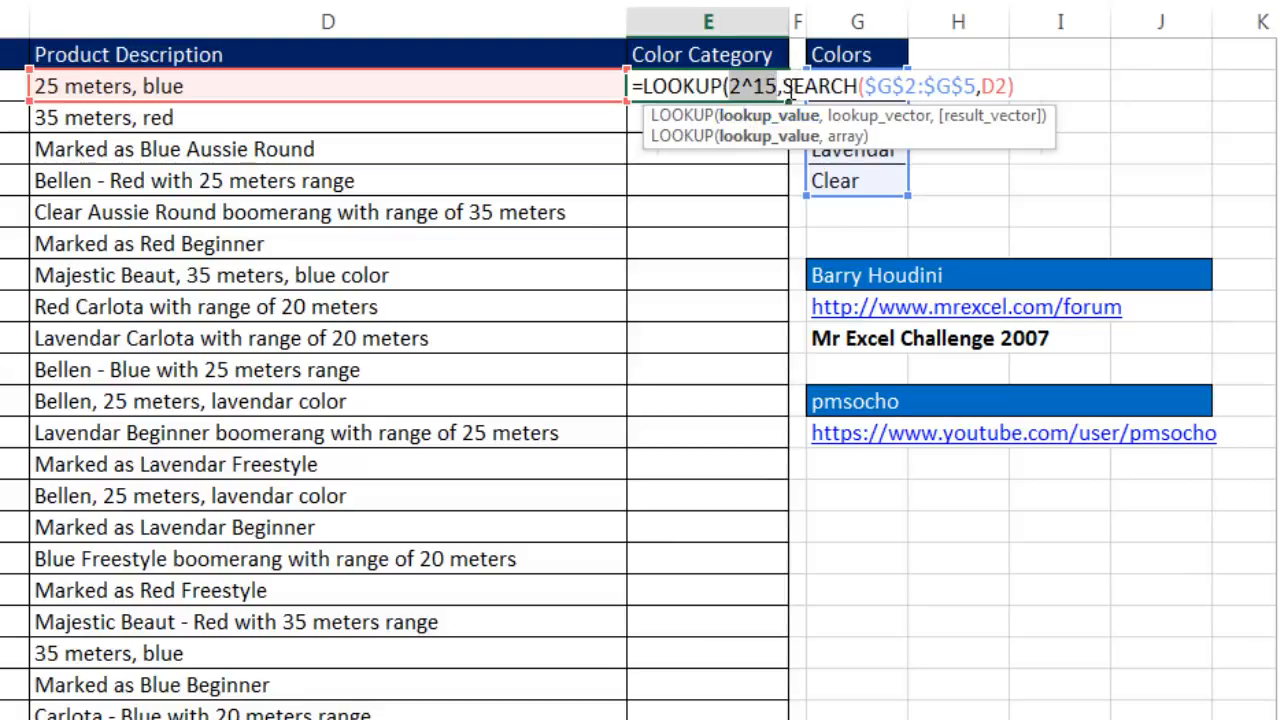
pyautogui.click(857, 117)
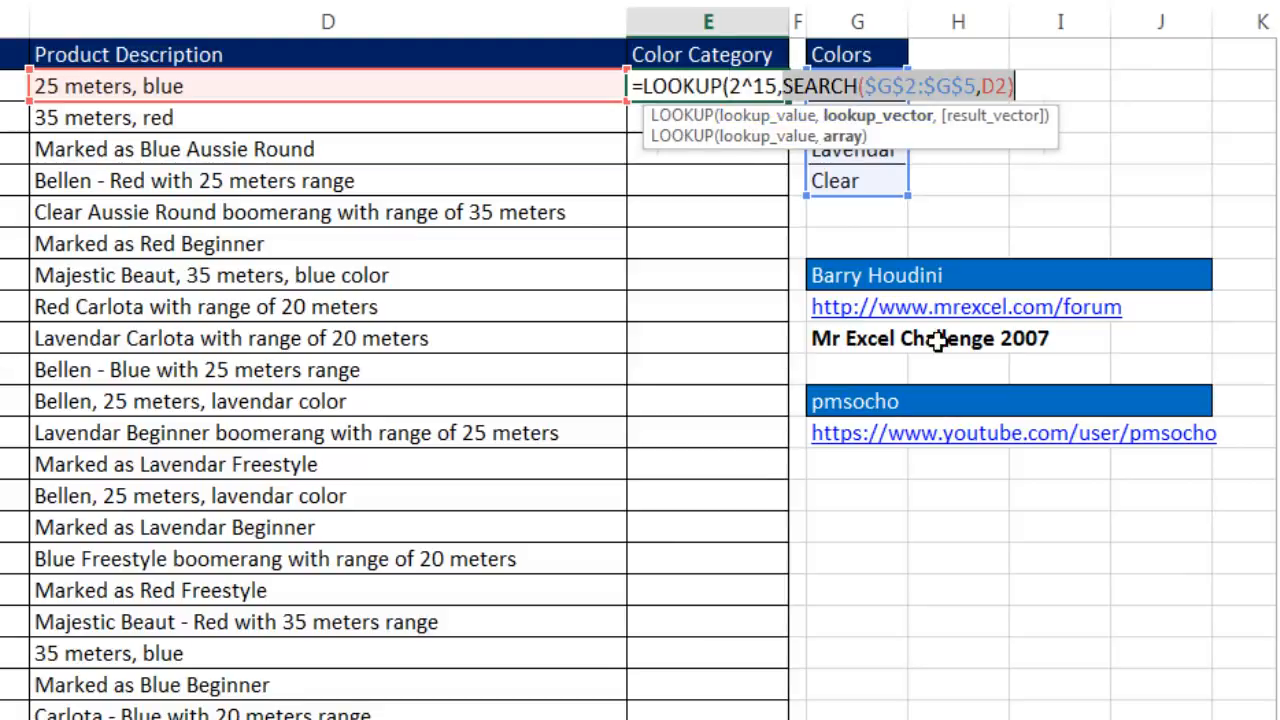
pyautogui.press('F9')
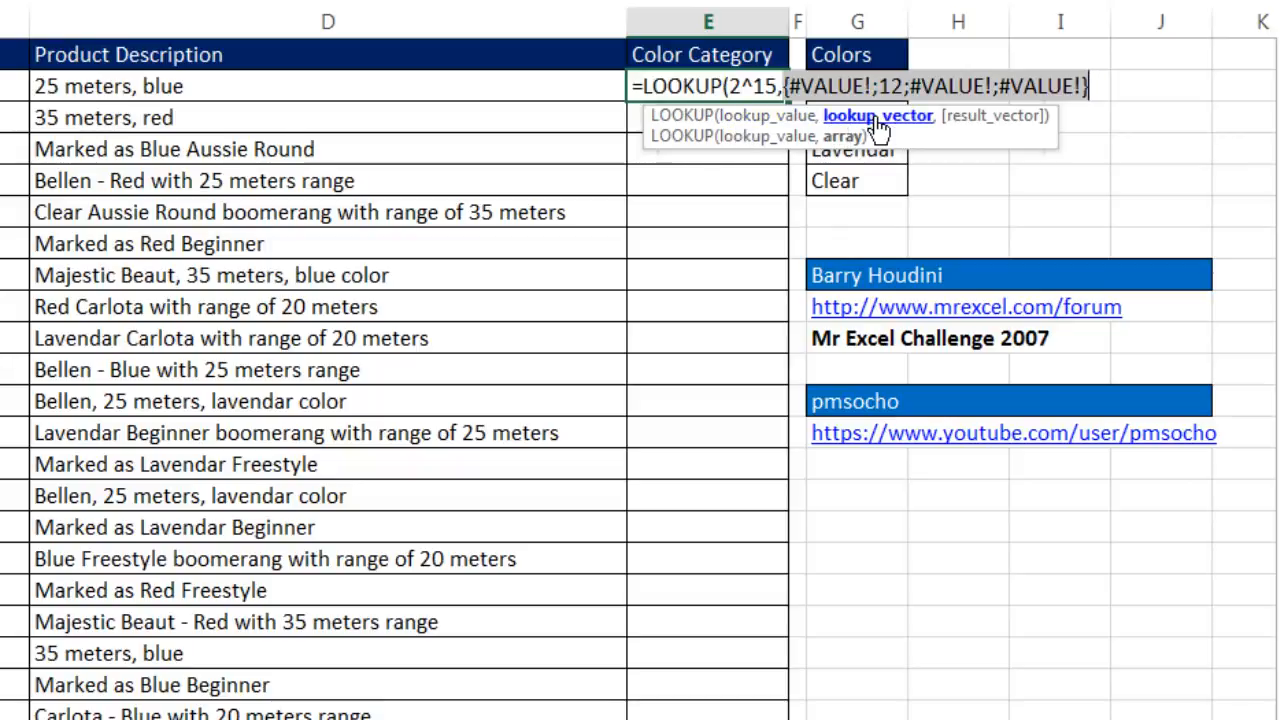
pyautogui.hotkey('ctrl', 'z')
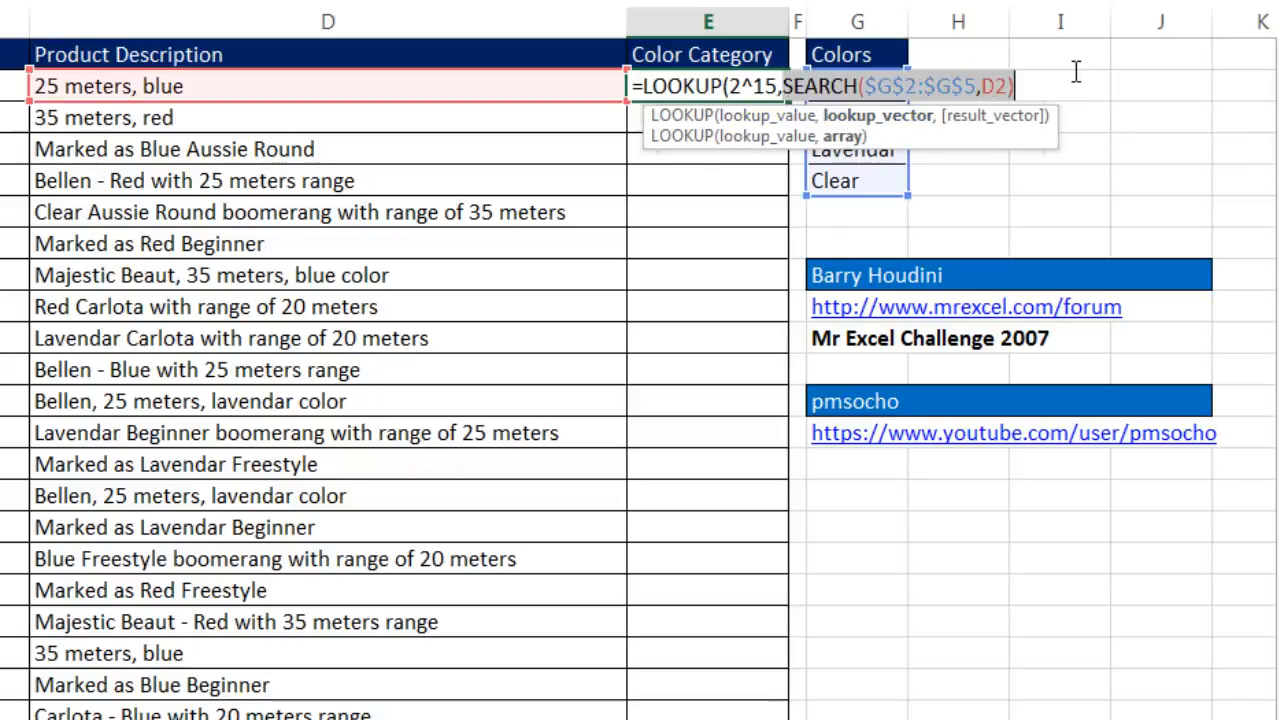
# - Complete E2's LOOKUP formula with $G$2:$G$5 as the result vector and fill it down the Color Category column
pyautogui.press('Right')
pyautogui.write(',')
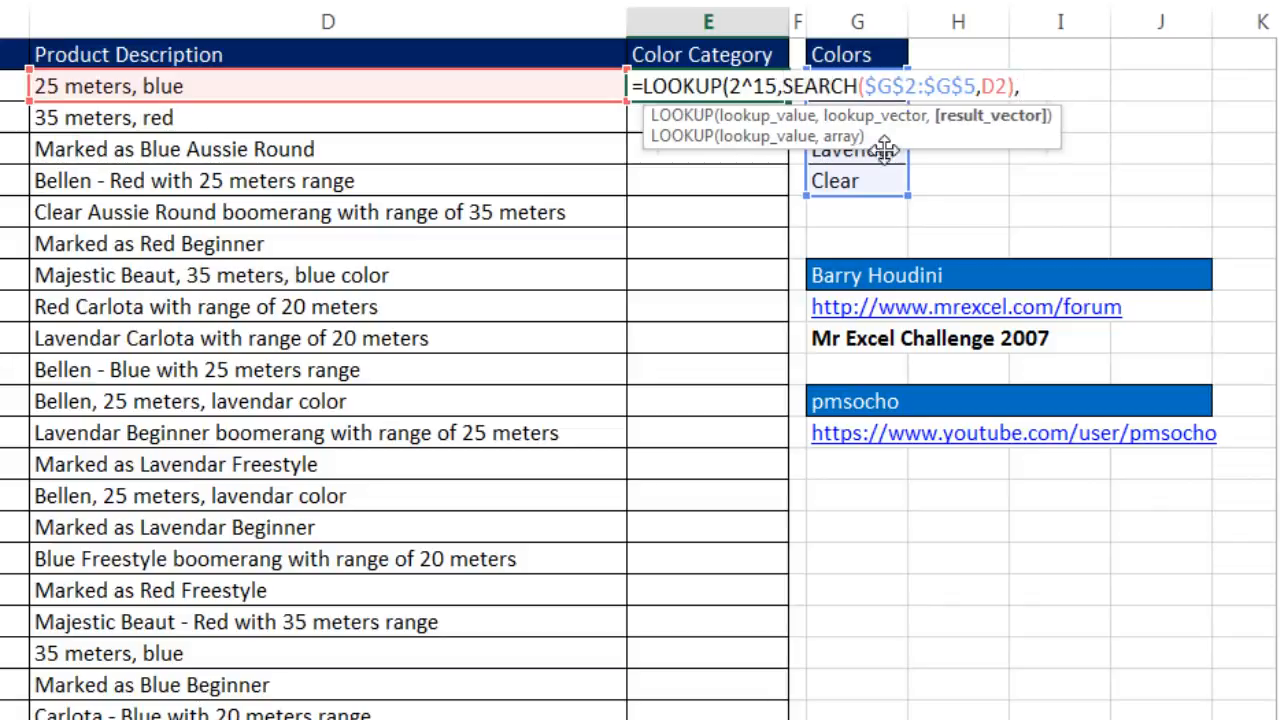
pyautogui.moveTo(850, 180); pyautogui.dragTo(878, 90)
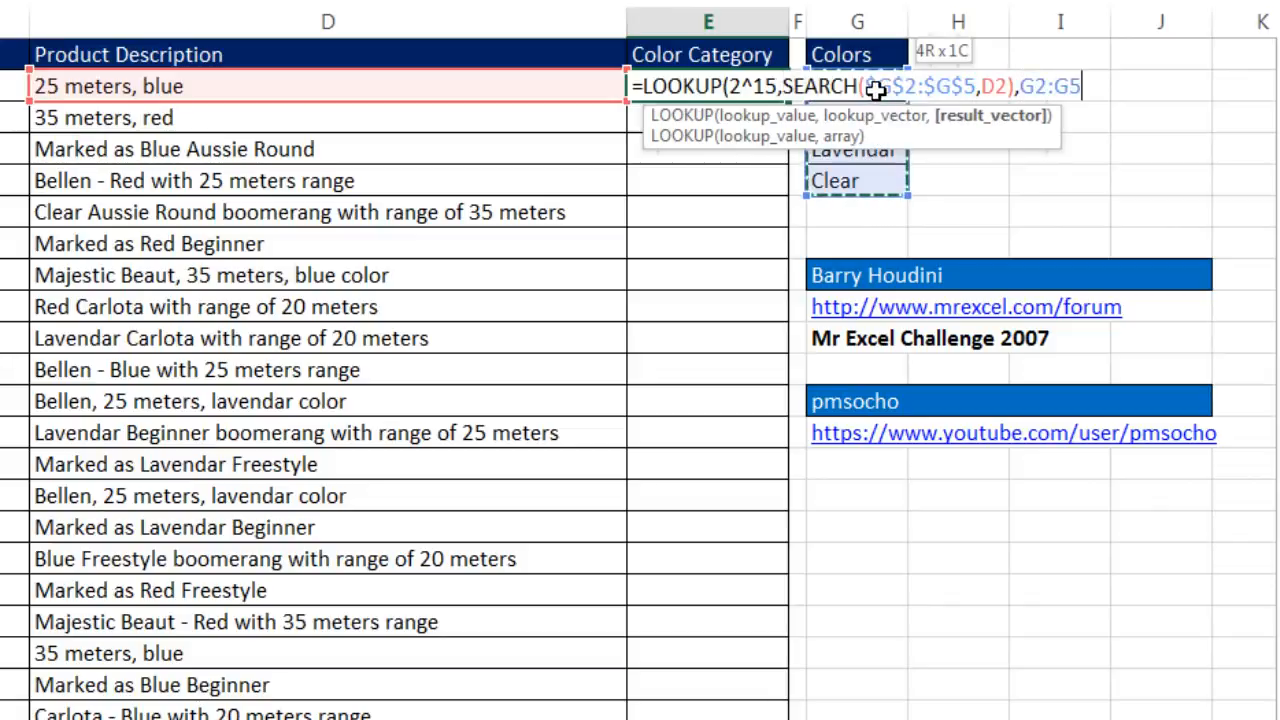
pyautogui.press('F4')
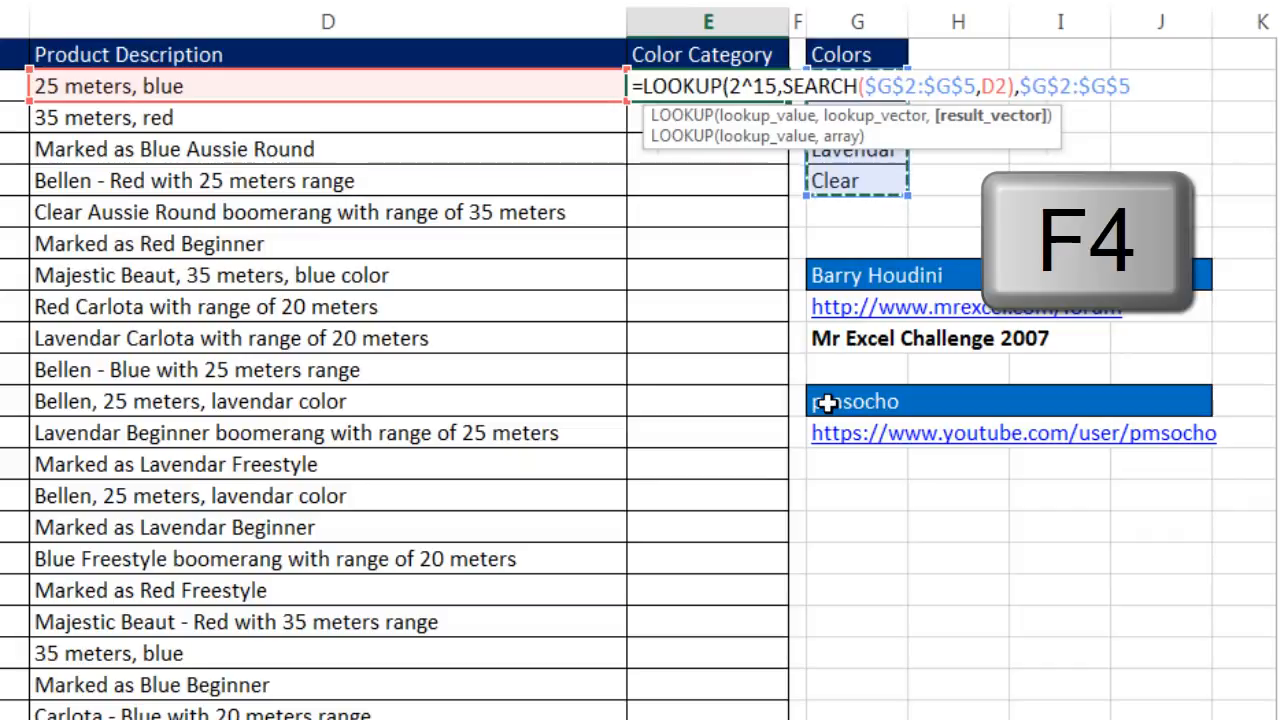
pyautogui.write(')')
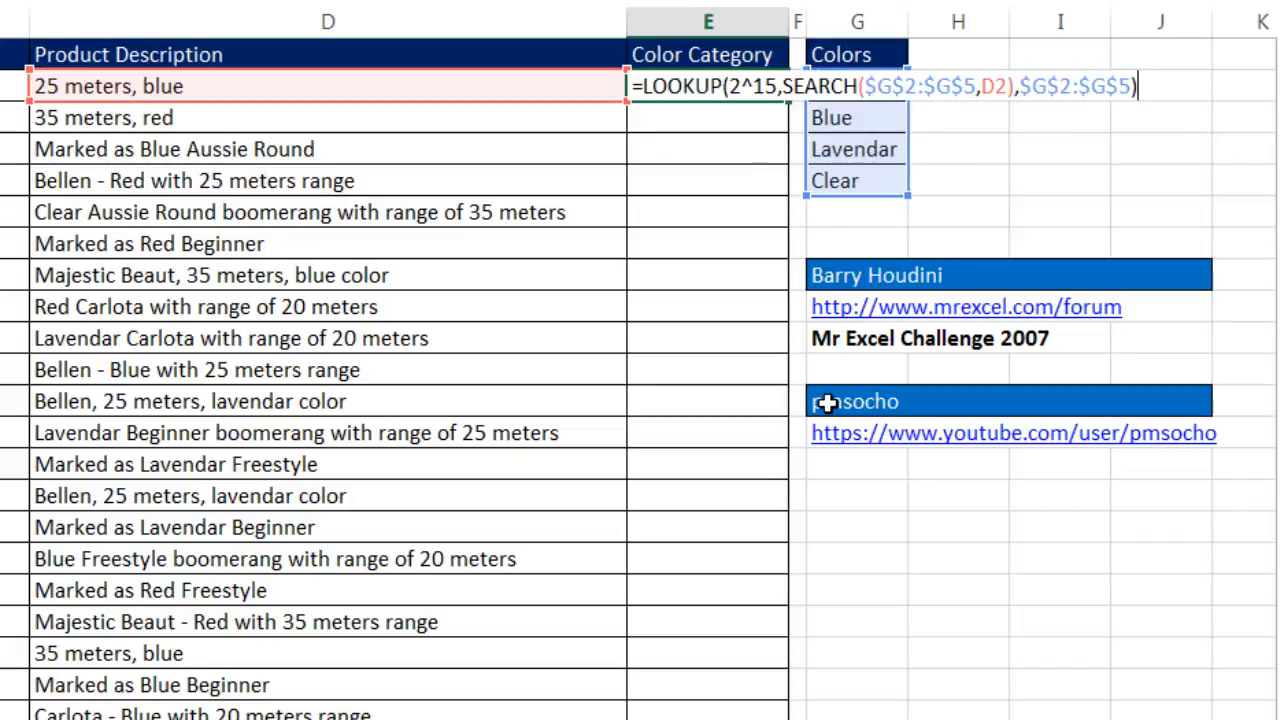
pyautogui.hotkey('ctrl', 'Return')
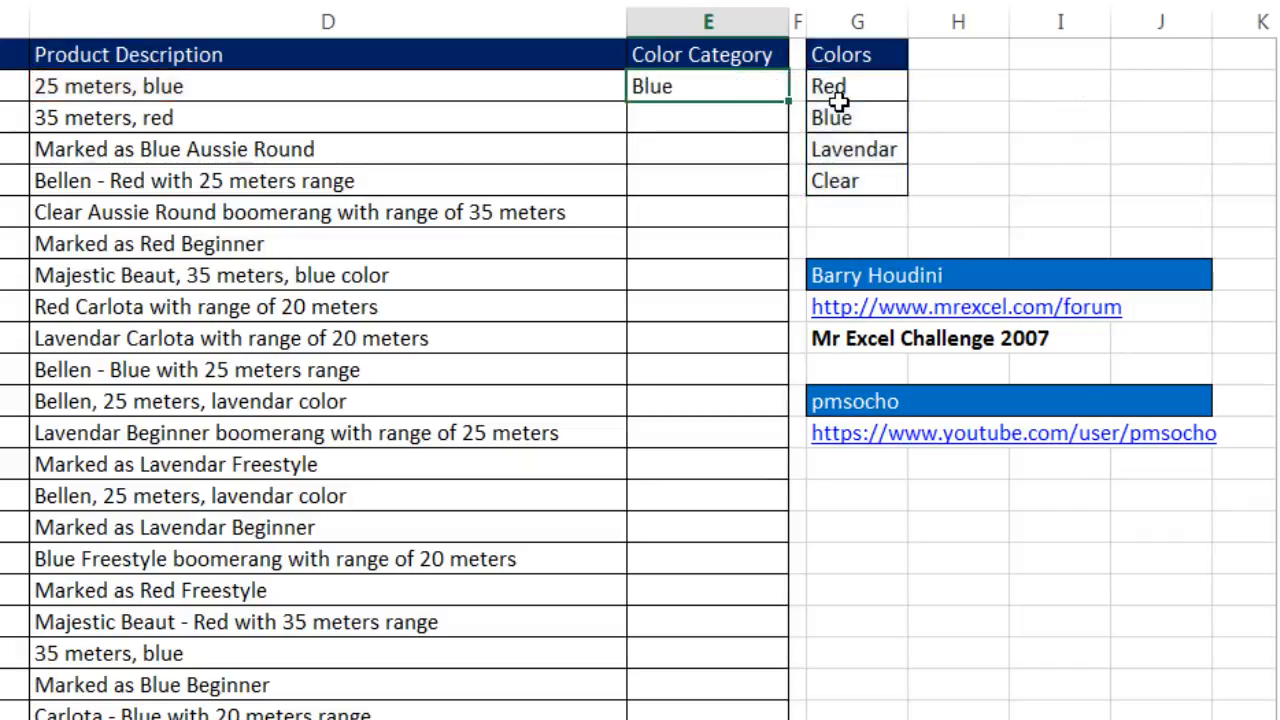
pyautogui.doubleClick(786, 106)
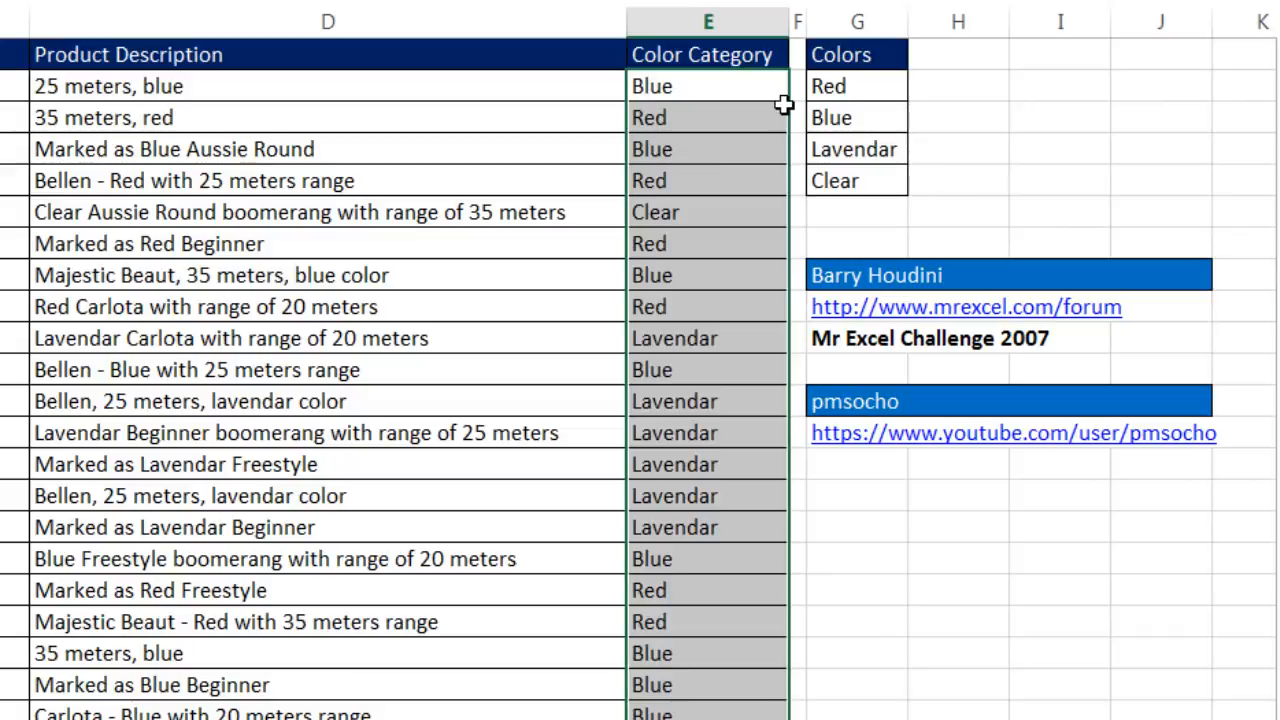
# - Examine the copied formula in E10 by evaluating its lookup vector and checking its result vector, leaving the formula intact
pyautogui.click(672, 340)
pyautogui.press('F2')
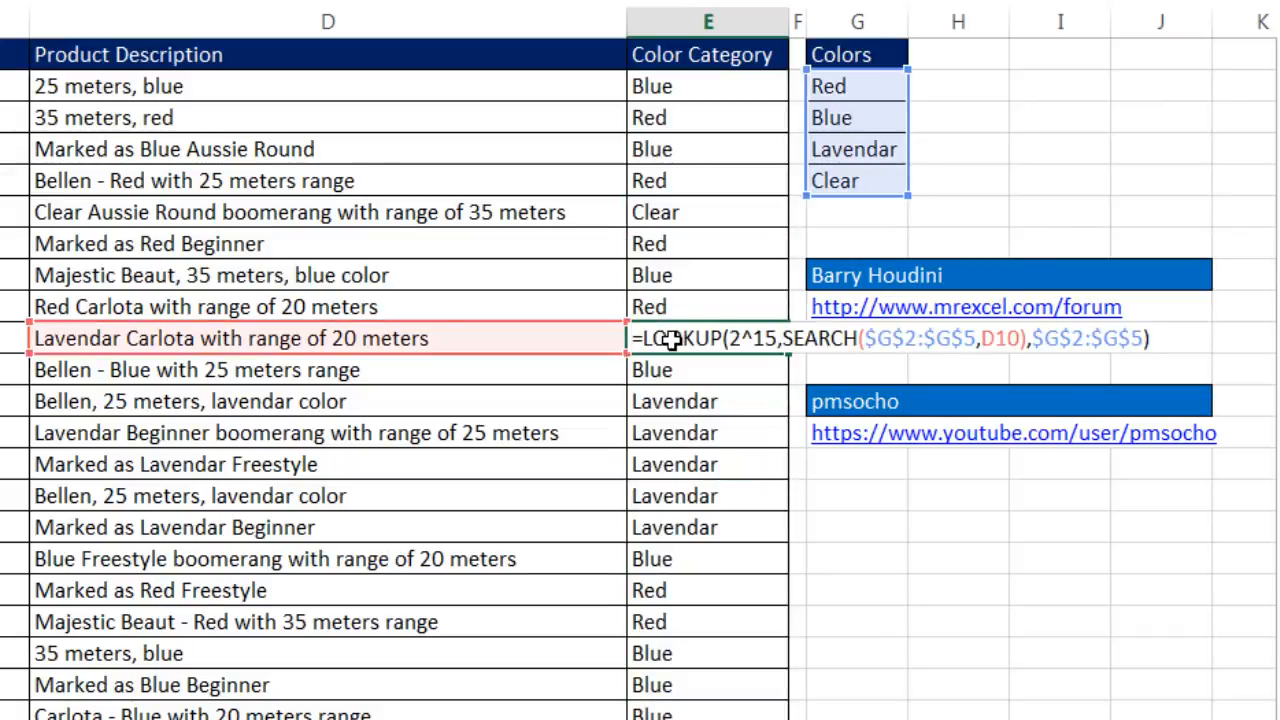
pyautogui.click(752, 340)
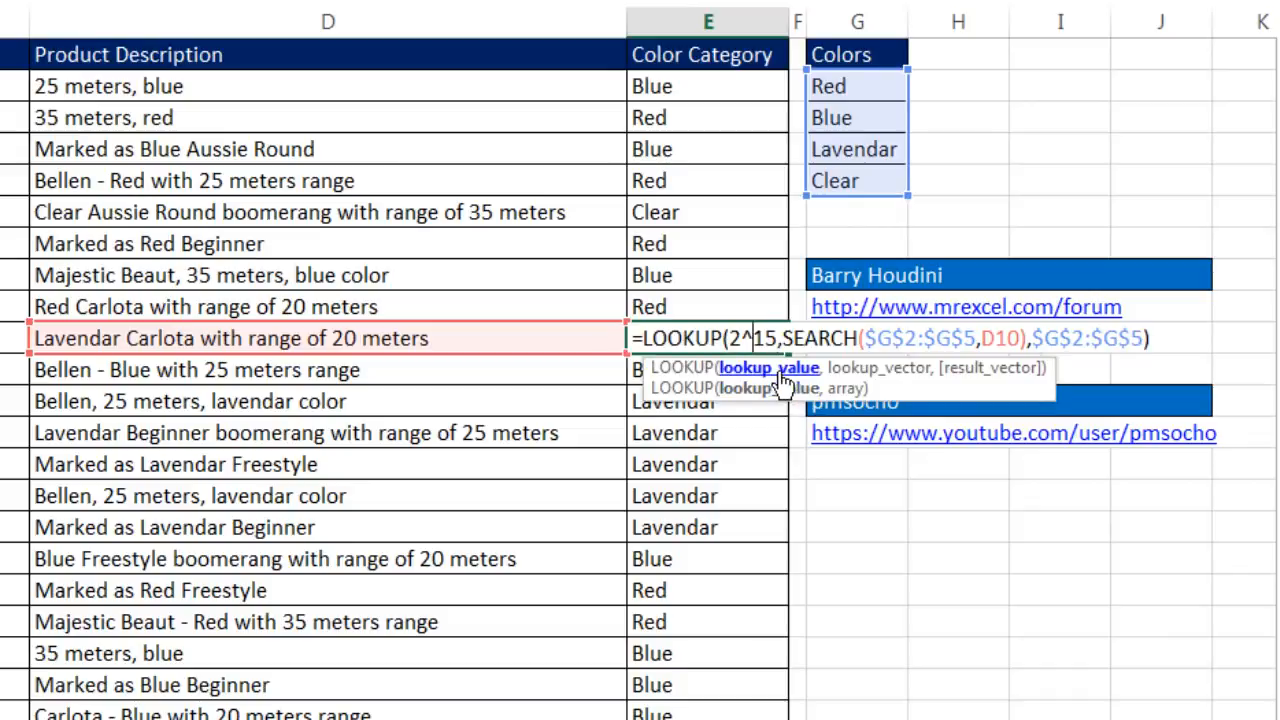
pyautogui.click(848, 368)
pyautogui.press('F9')
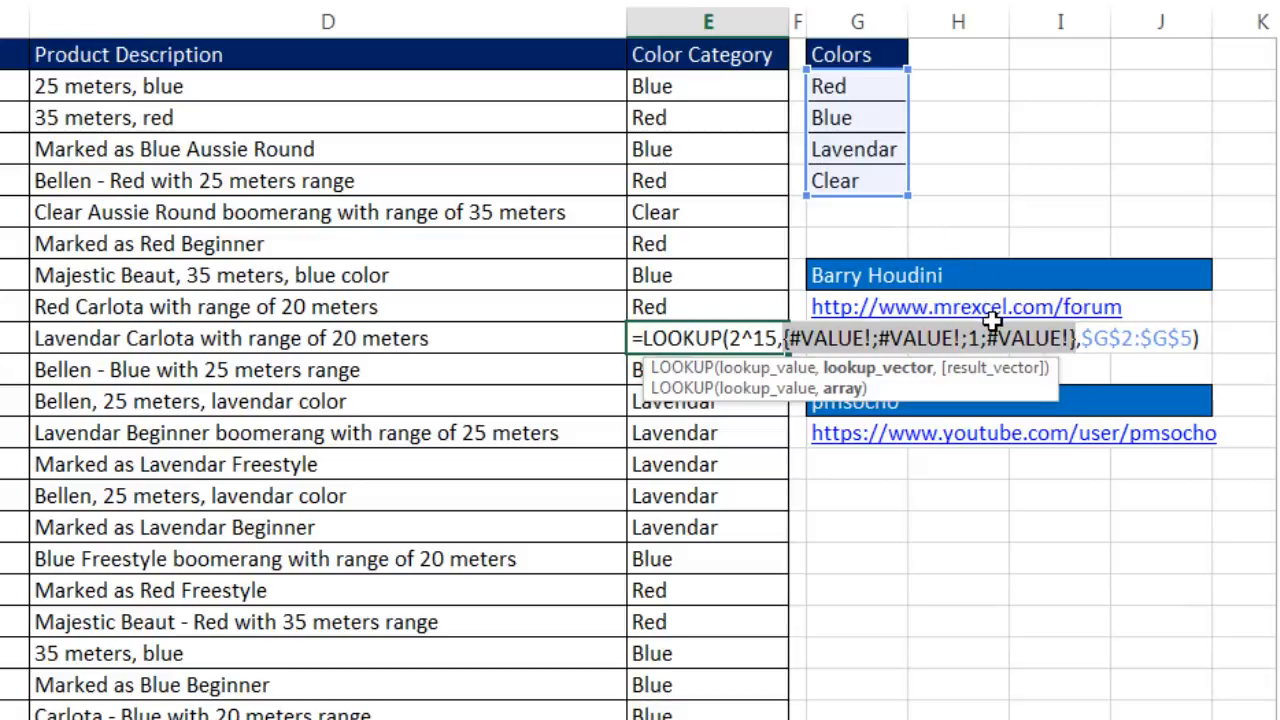
pyautogui.hotkey('ctrl', 'z')
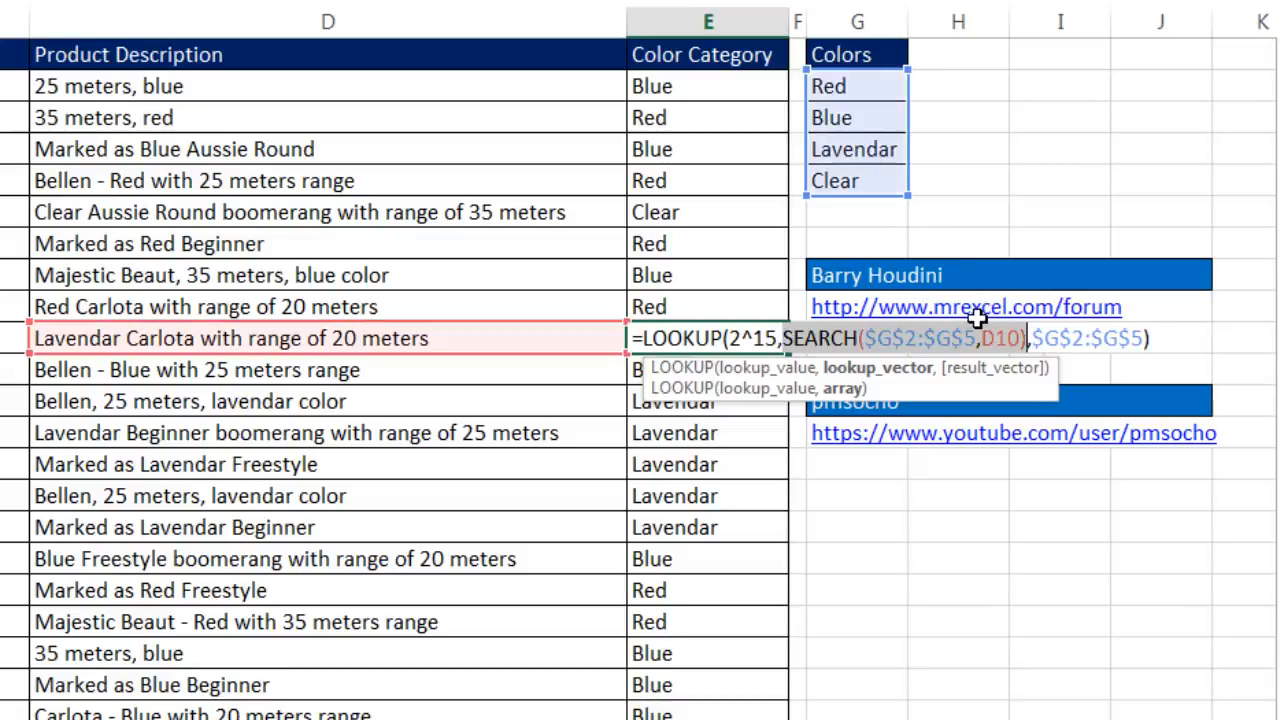
pyautogui.click(1017, 368)
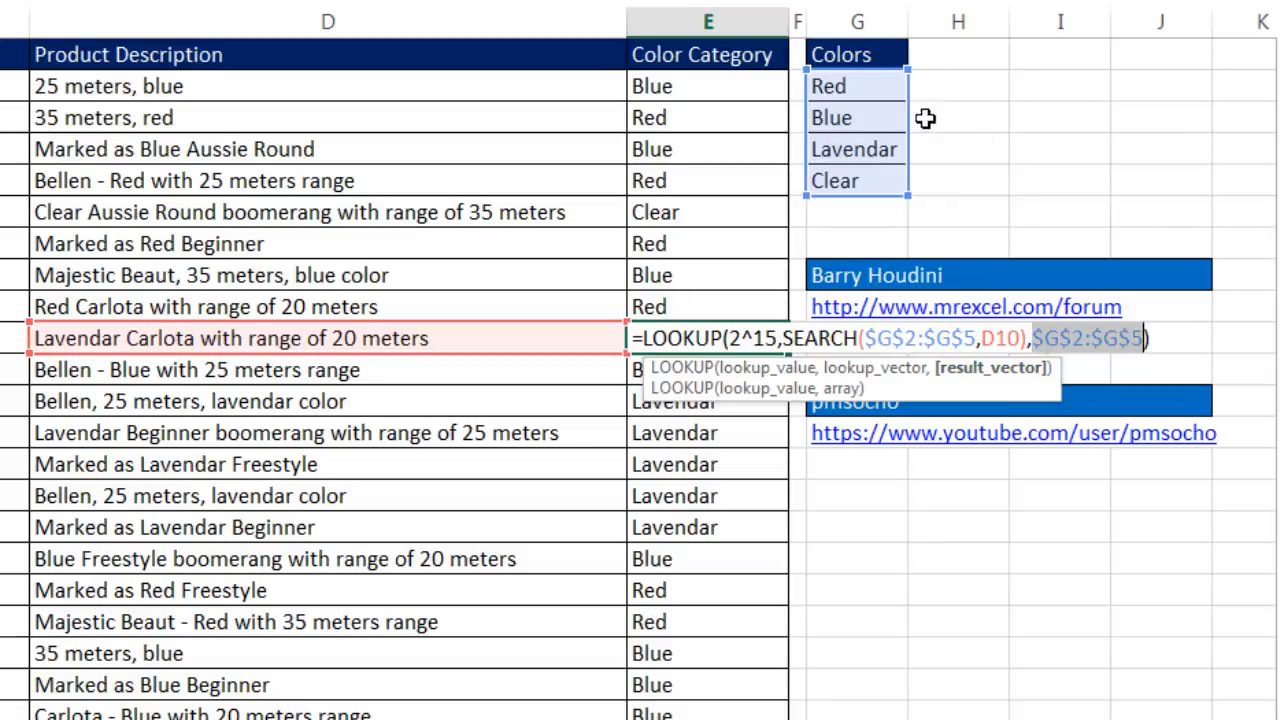
pyautogui.hotkey('ctrl', 'Return')
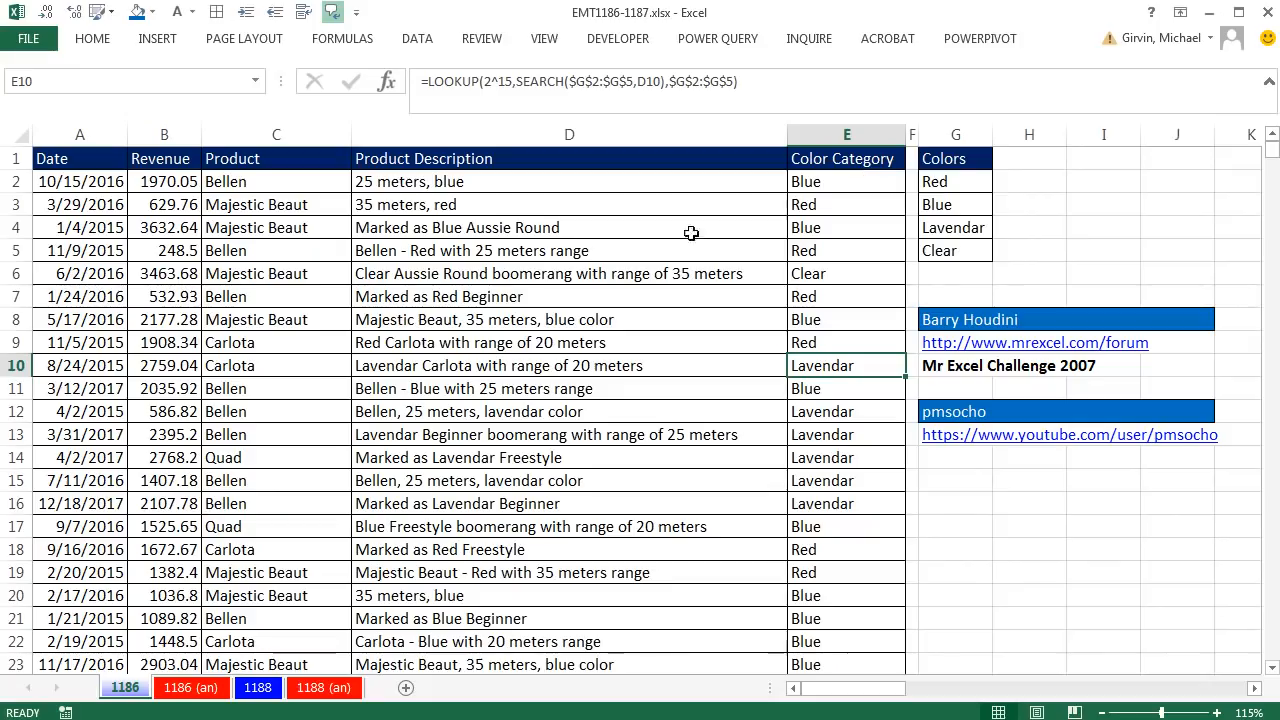
pyautogui.click(326, 288)
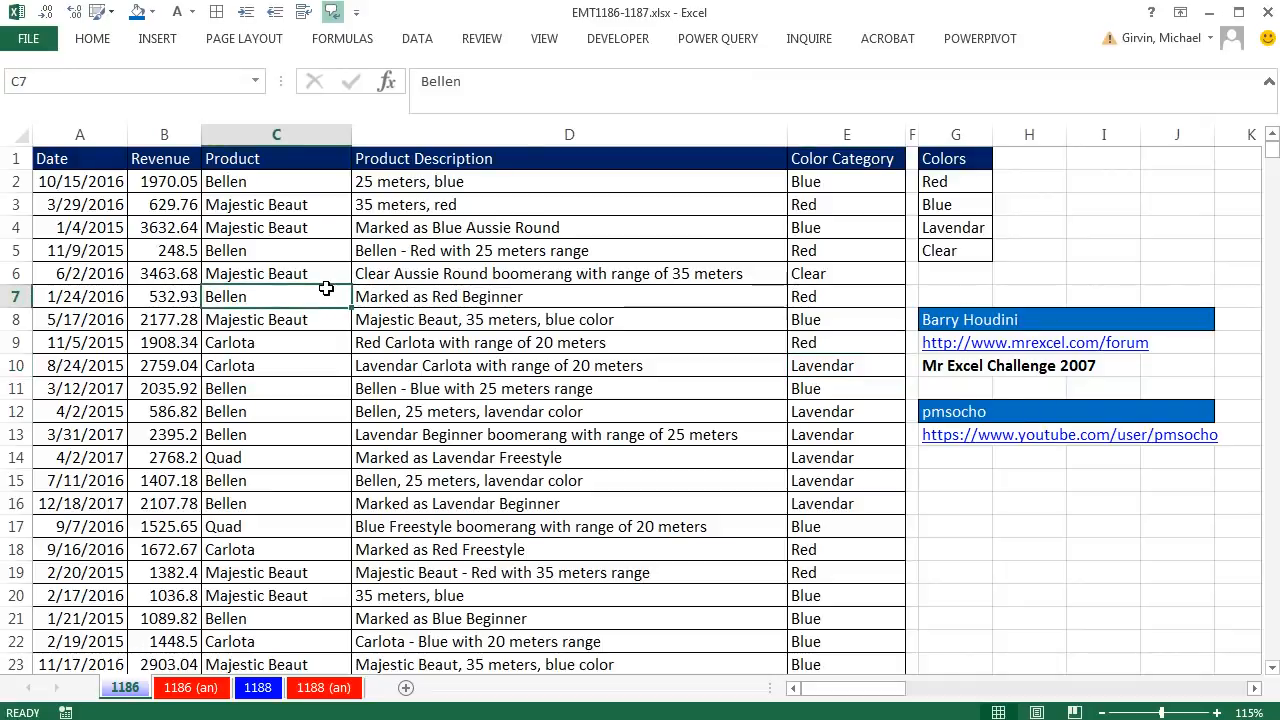
# - Create a PivotTable from the product data on a new sheet, with Color Category as rows and Revenue summed as values
pyautogui.press('alt')
pyautogui.press('n')
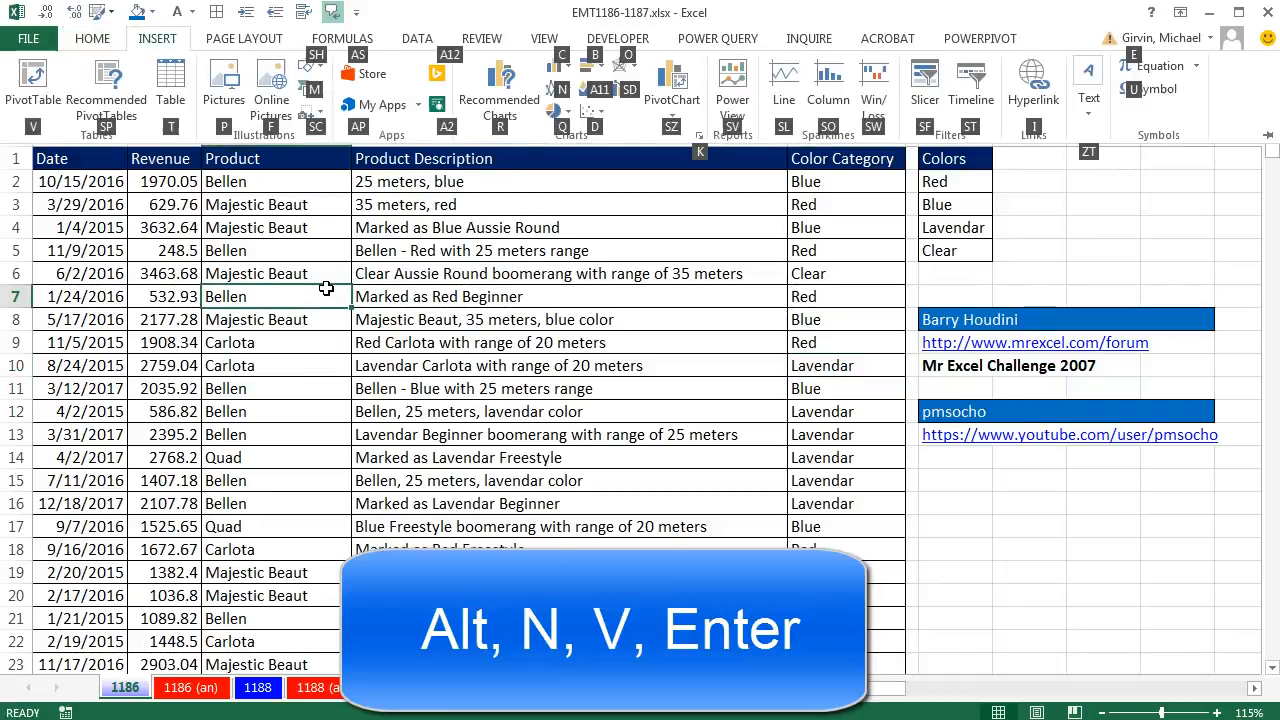
pyautogui.press('v')
pyautogui.press('Return')
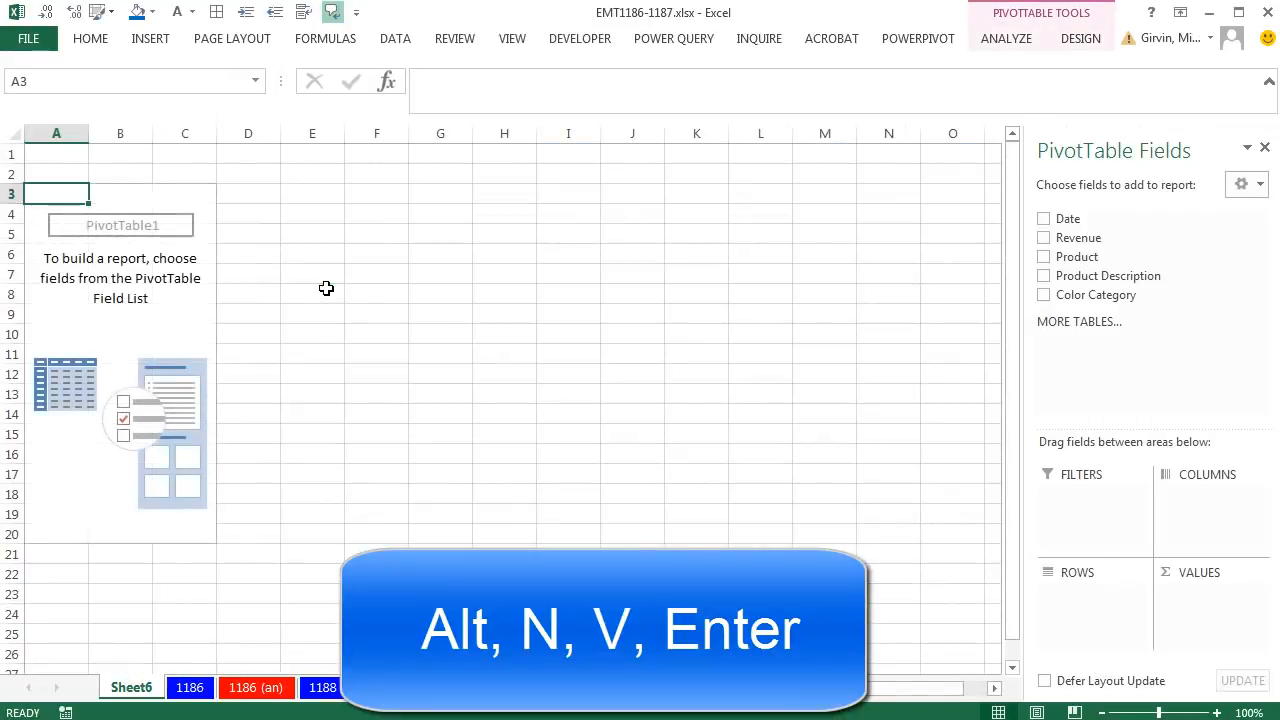
pyautogui.moveTo(1148, 142); pyautogui.dragTo(594, 177)
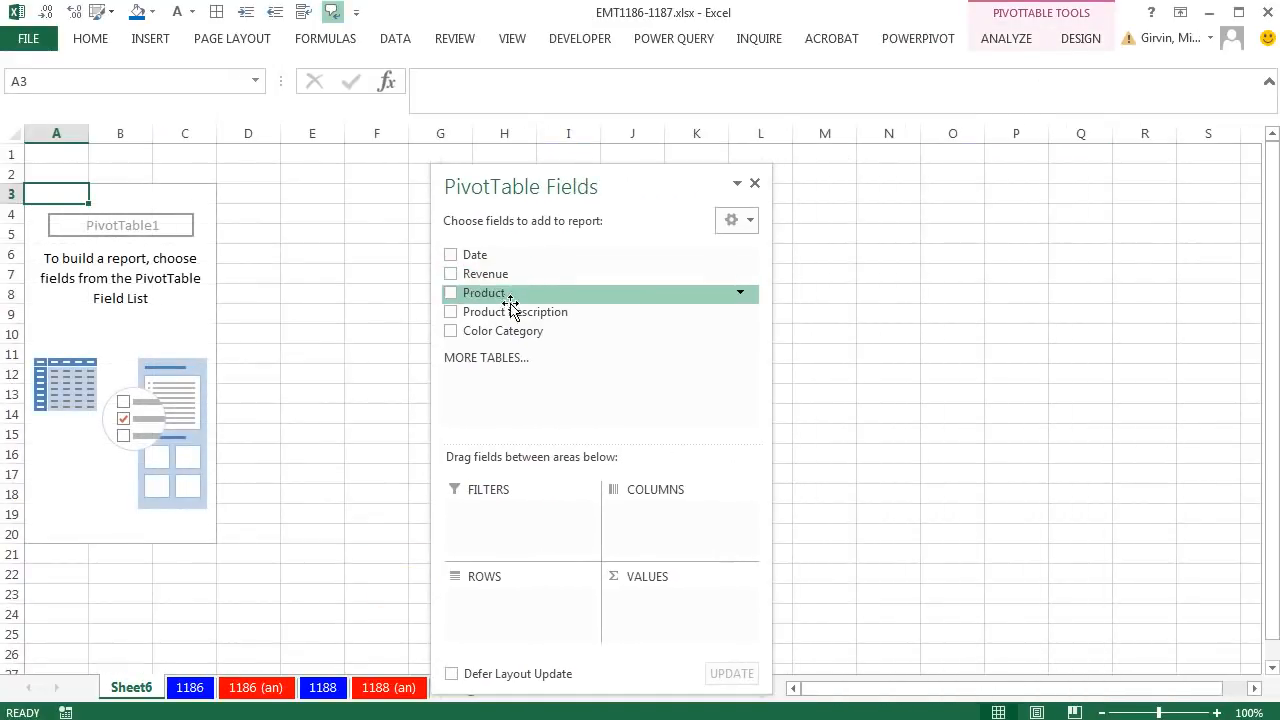
pyautogui.moveTo(503, 331); pyautogui.dragTo(527, 595)
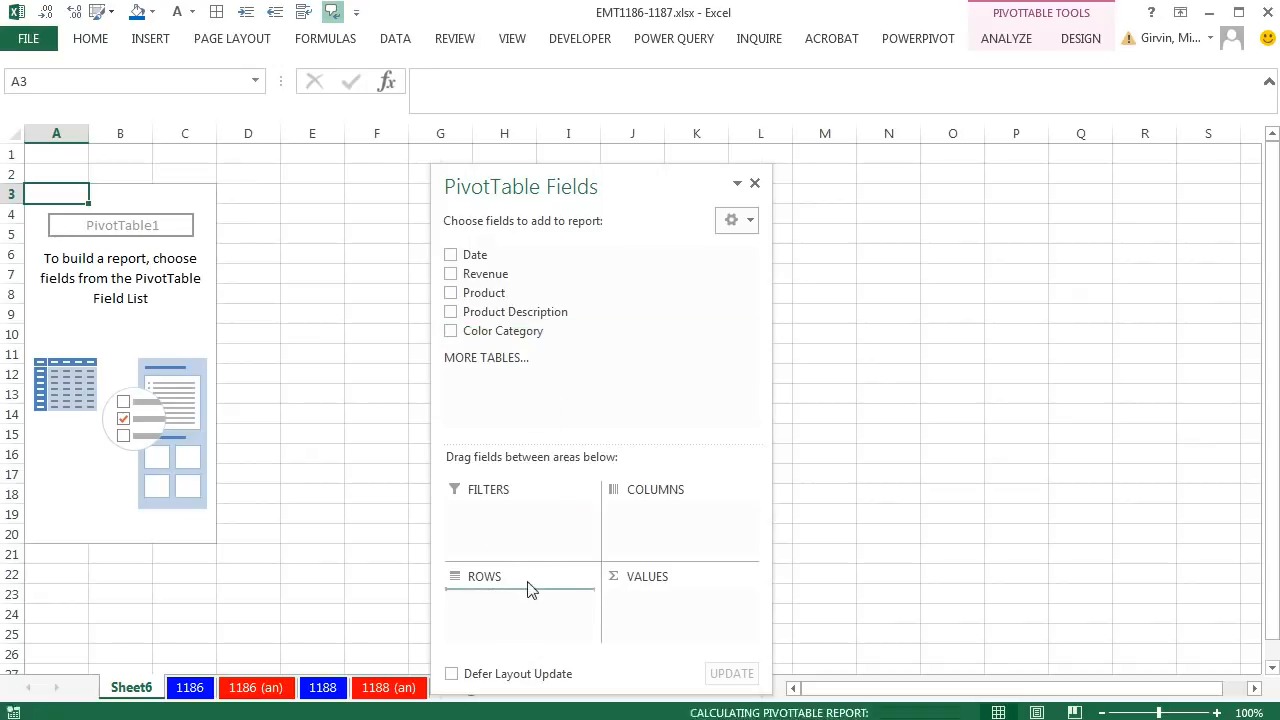
pyautogui.moveTo(488, 276); pyautogui.dragTo(676, 606)
# - Switch the PivotTable's report layout to Tabular Form
pyautogui.click(1080, 40)
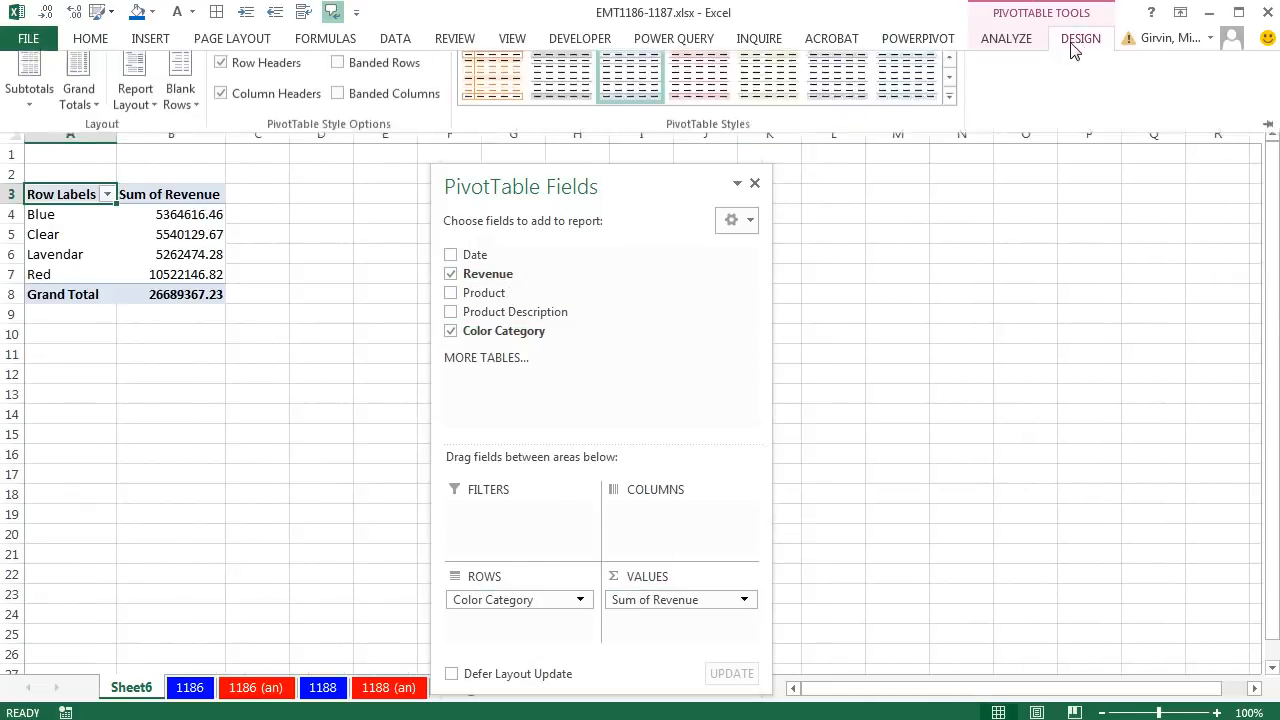
pyautogui.click(140, 100)
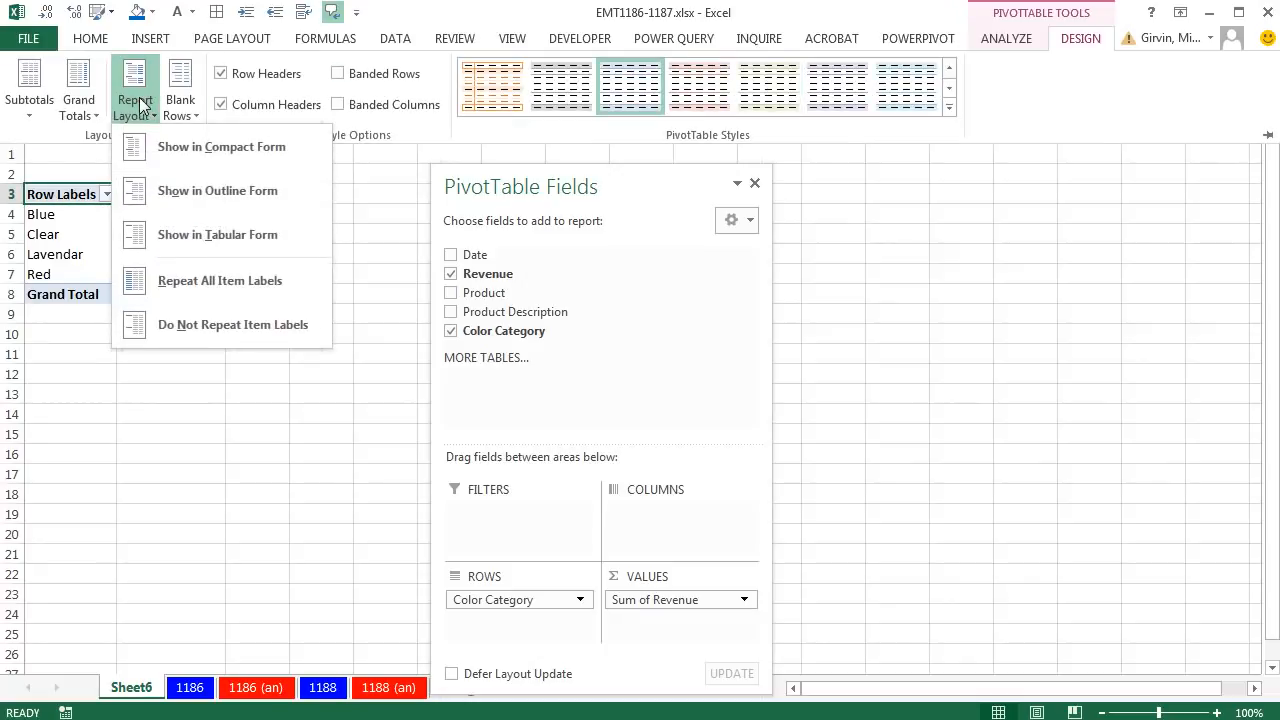
pyautogui.click(207, 234)
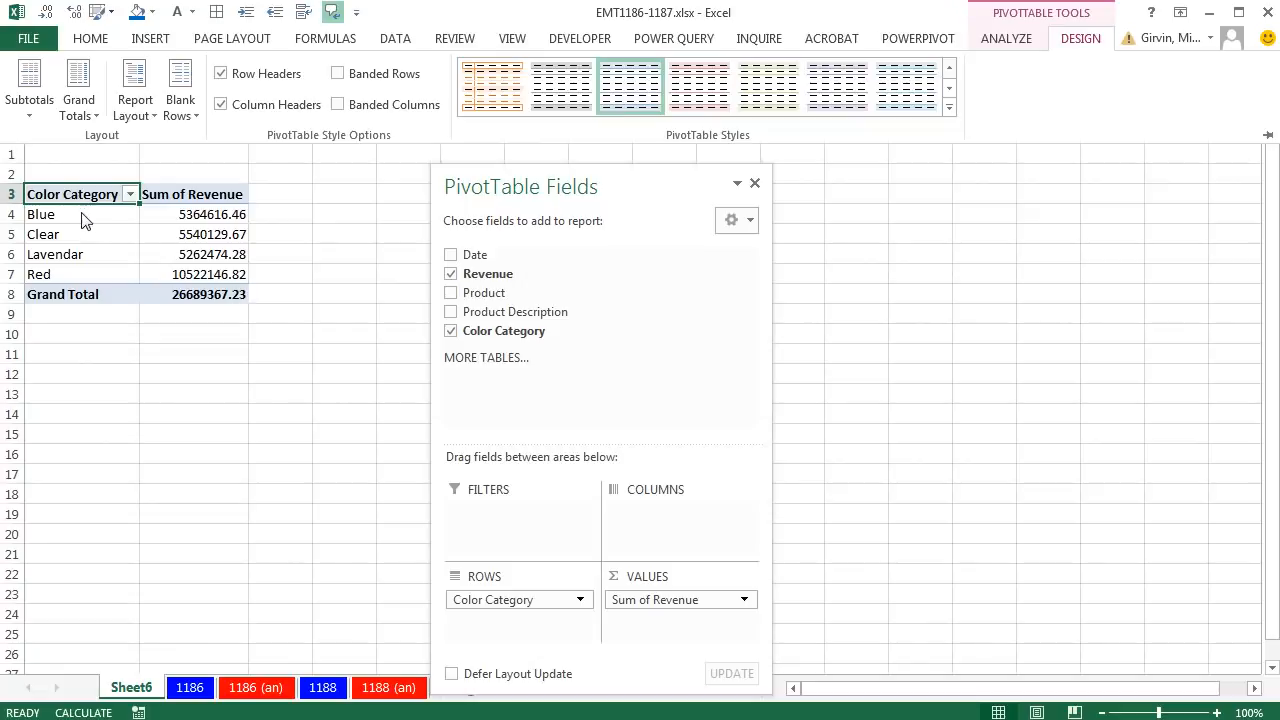
# - Apply the Currency number format to the PivotTable's Sum of Revenue values
pyautogui.rightClick(184, 220)
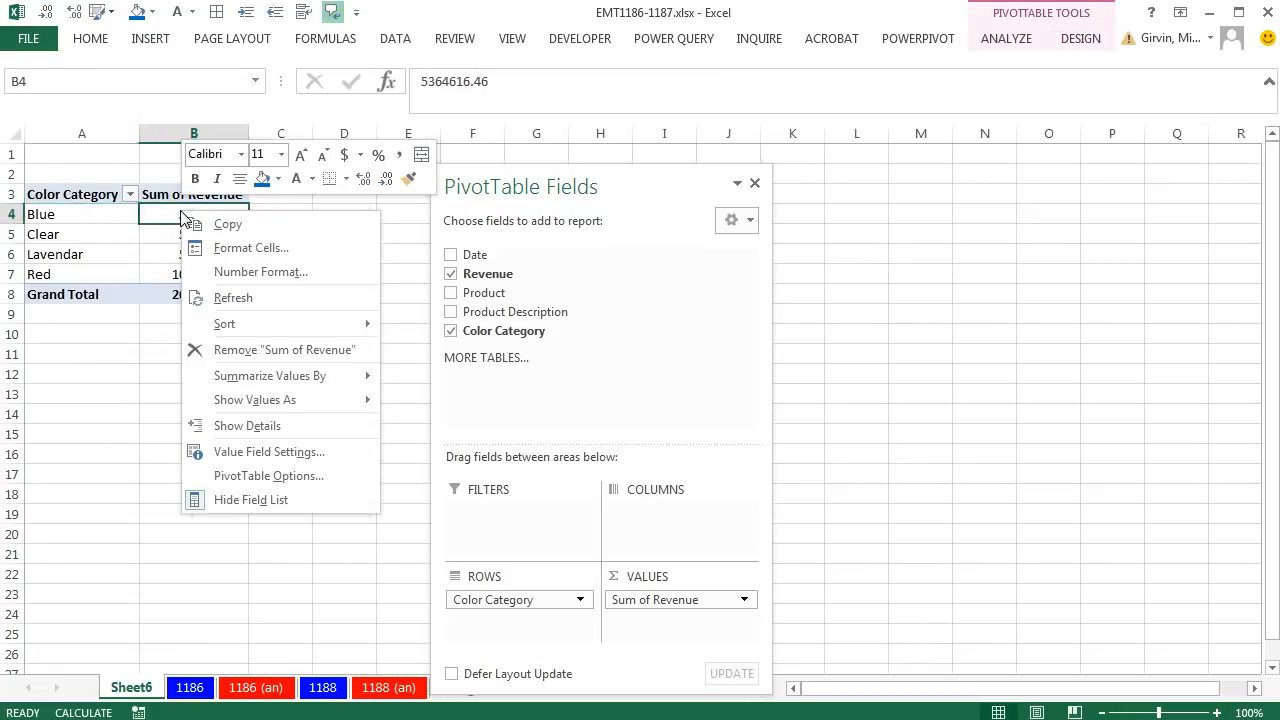
pyautogui.click(244, 278)
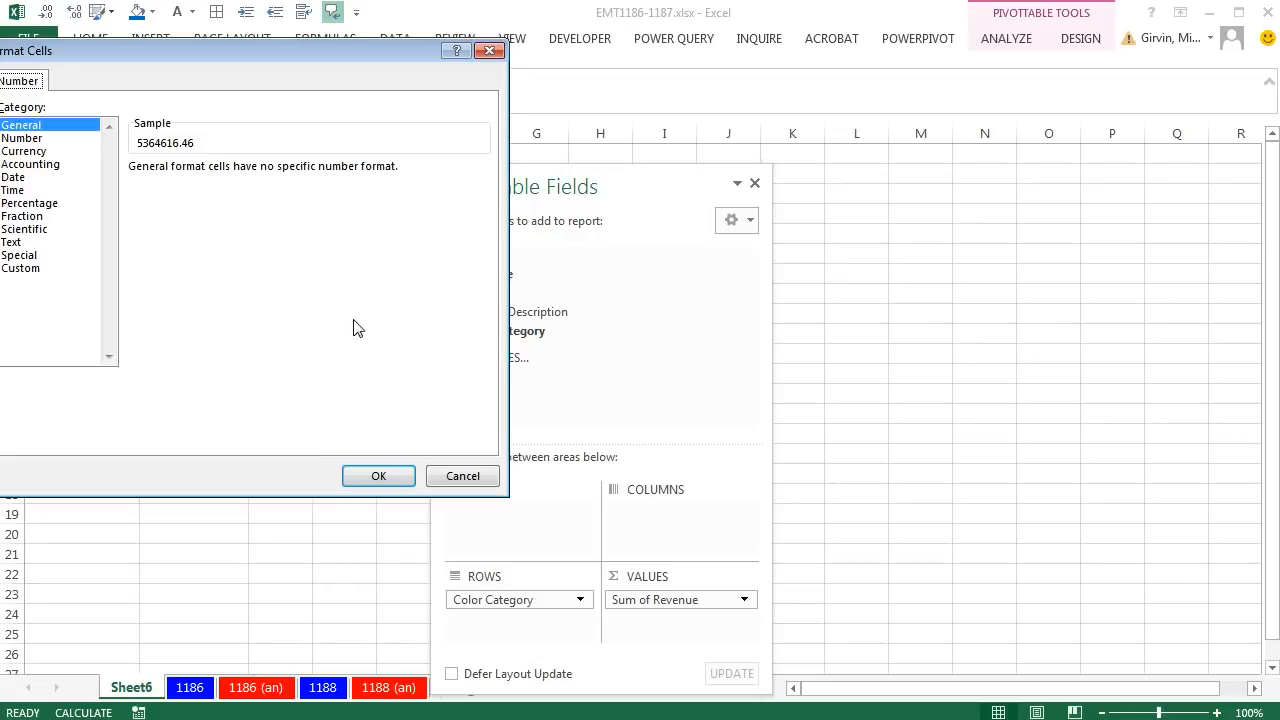
pyautogui.click(44, 151)
pyautogui.click(379, 476)
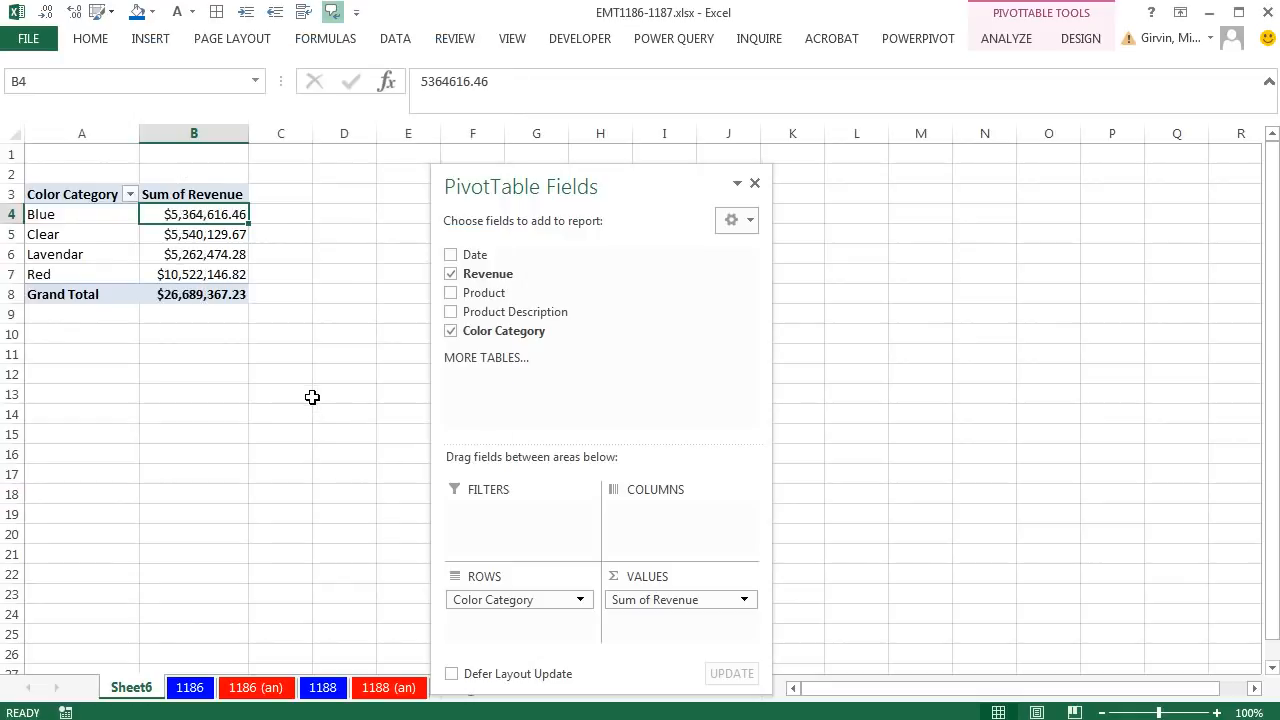
pyautogui.keyDown('ctrl'); pyautogui.scroll(4, 312, 397); pyautogui.keyUp('ctrl')
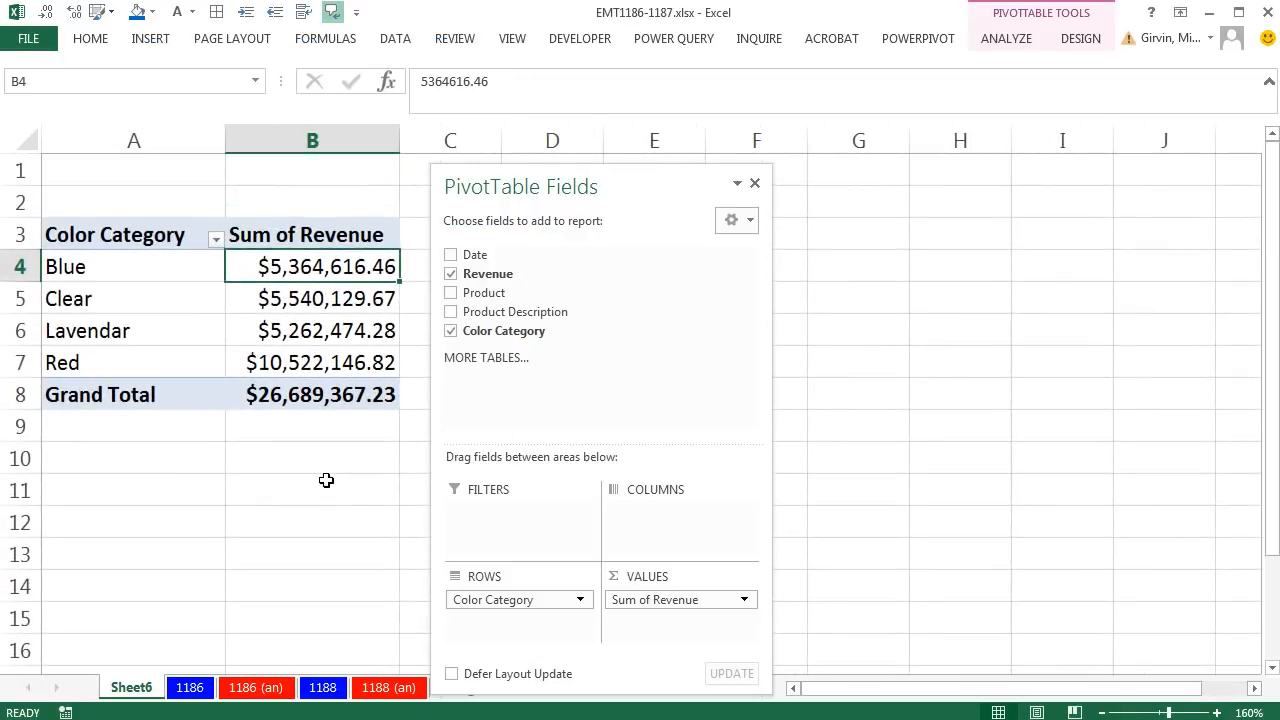
pyautogui.click(326, 480)
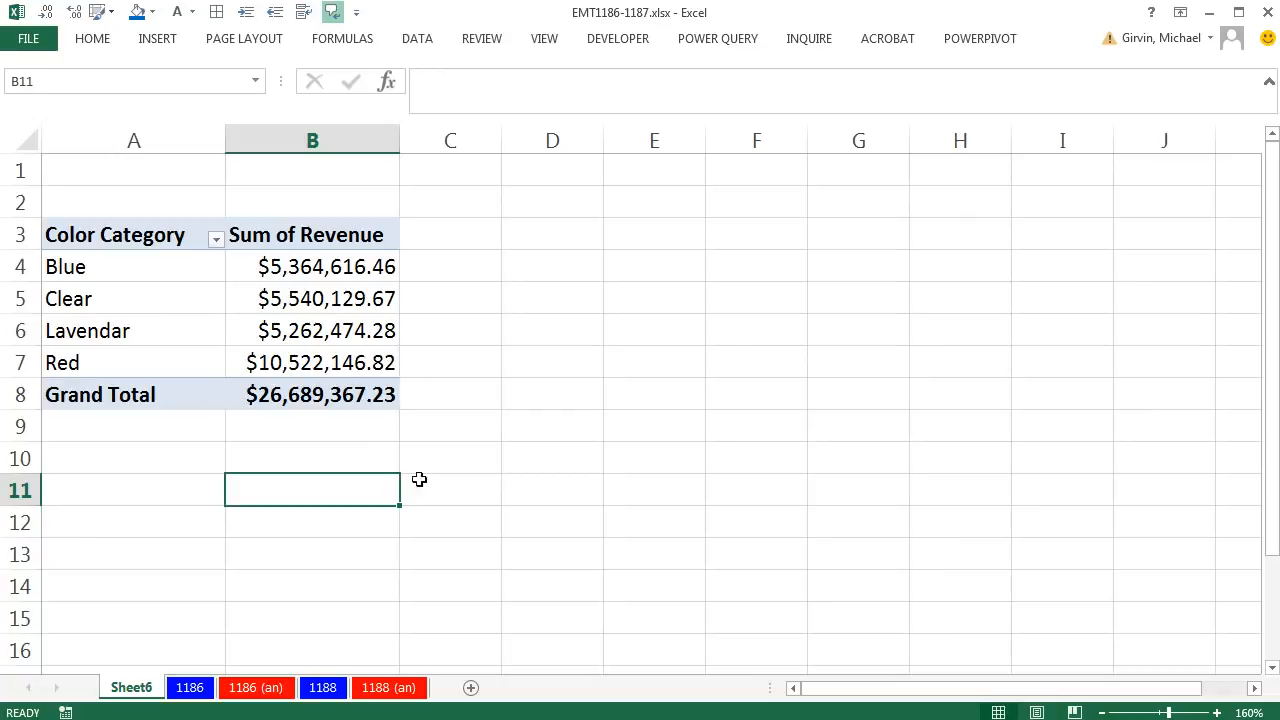
# - Rename the PivotTable's sheet as ColorRevenueReport
pyautogui.doubleClick(143, 691)
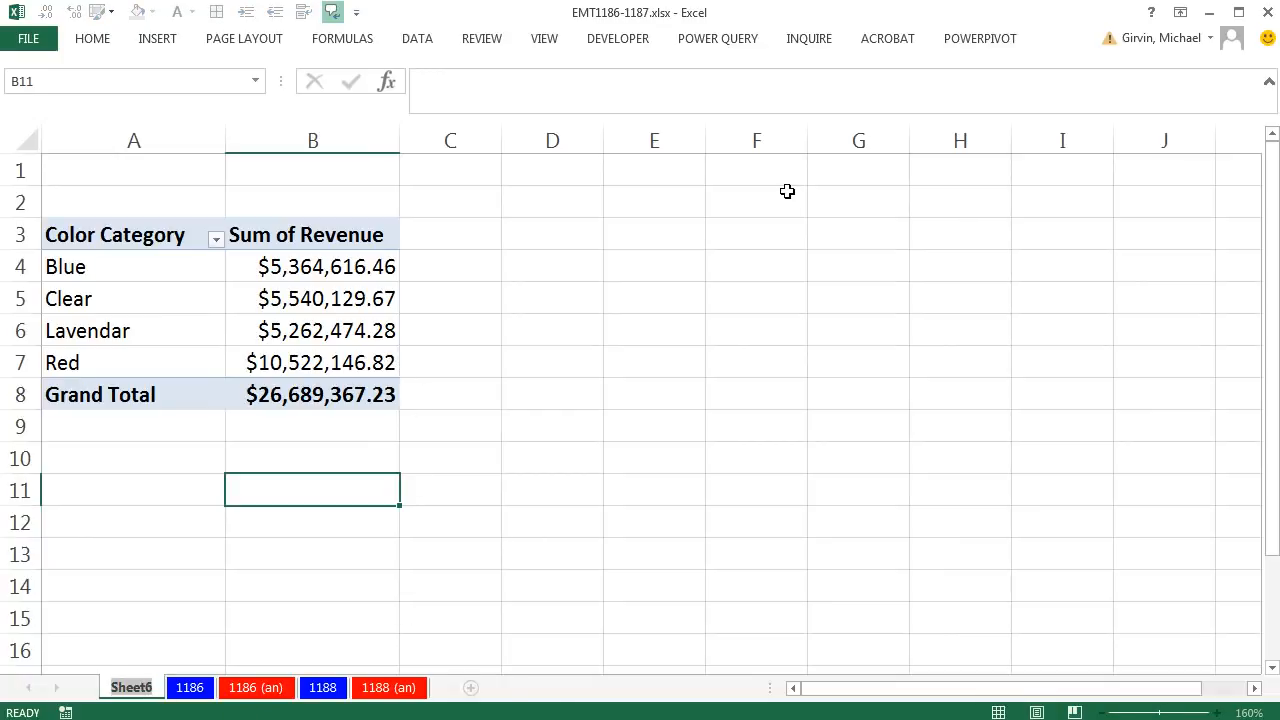
pyautogui.write('ColorRevenueReport')
pyautogui.press('Return')
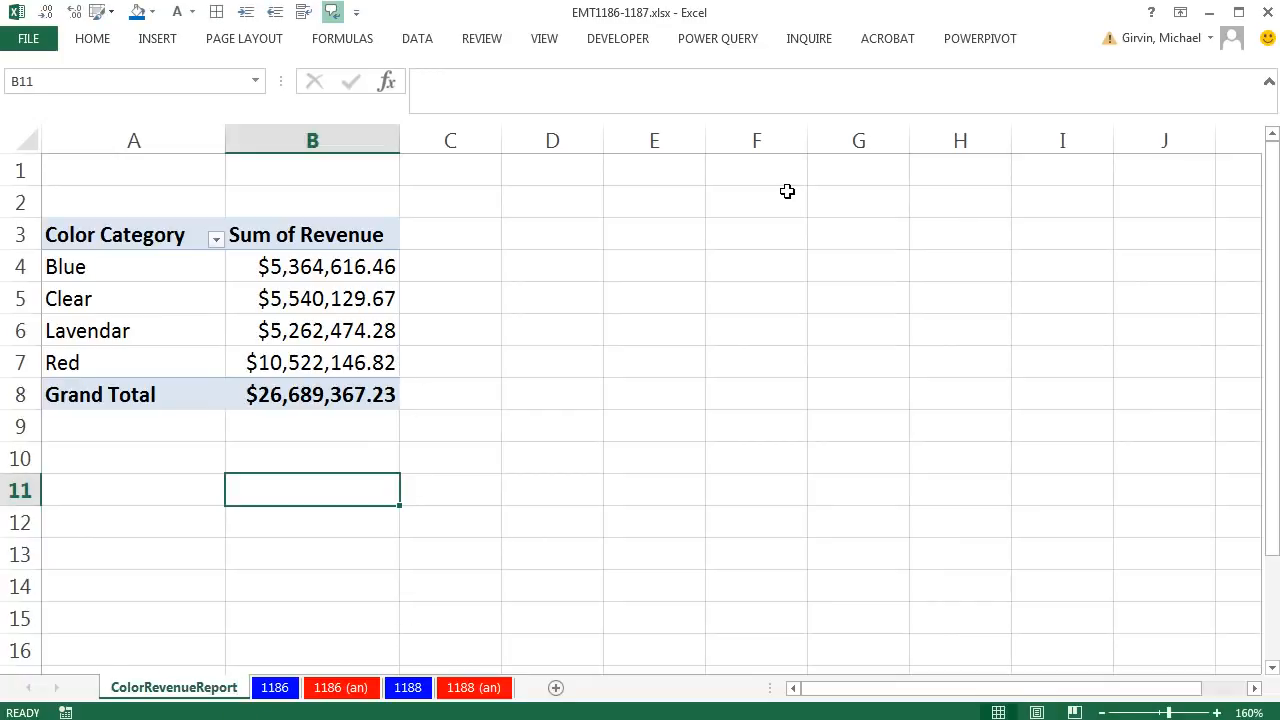
# - Review the LOOKUP formula in E2 on sheet 1186, checking its lookup value, lookup vector and result vector arguments
pyautogui.click(272, 689)
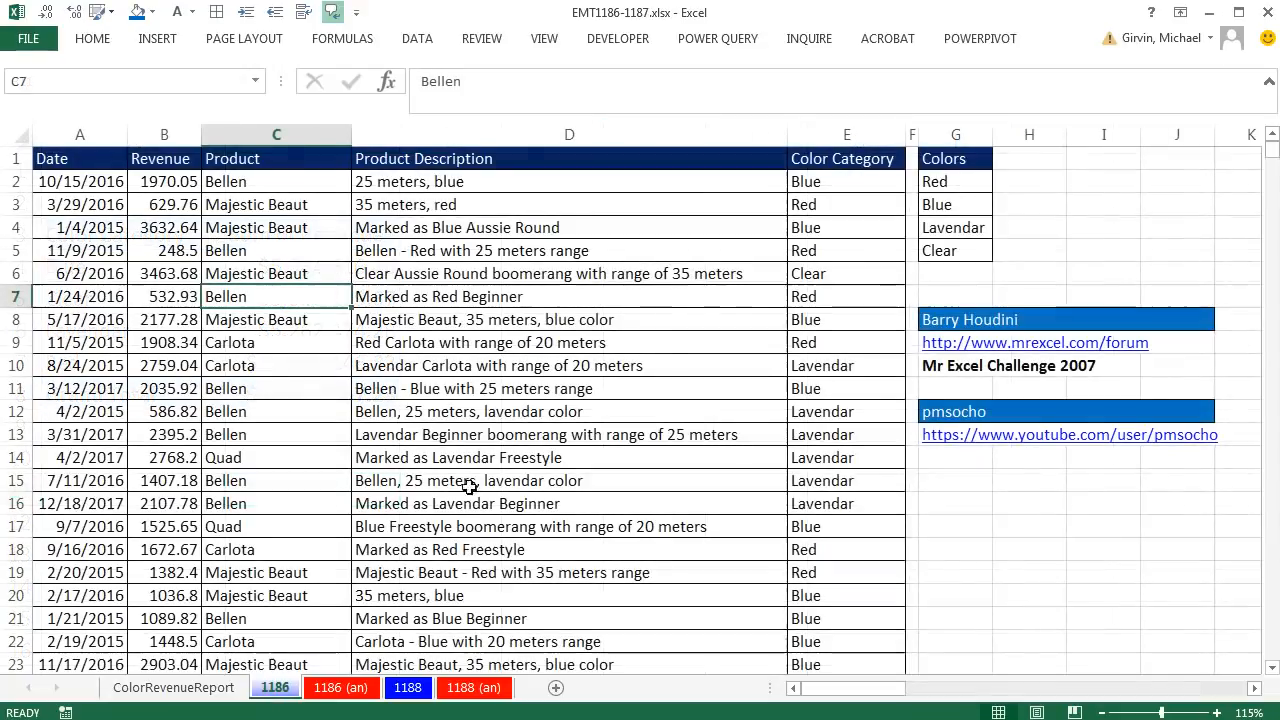
pyautogui.click(843, 188)
pyautogui.press('F2')
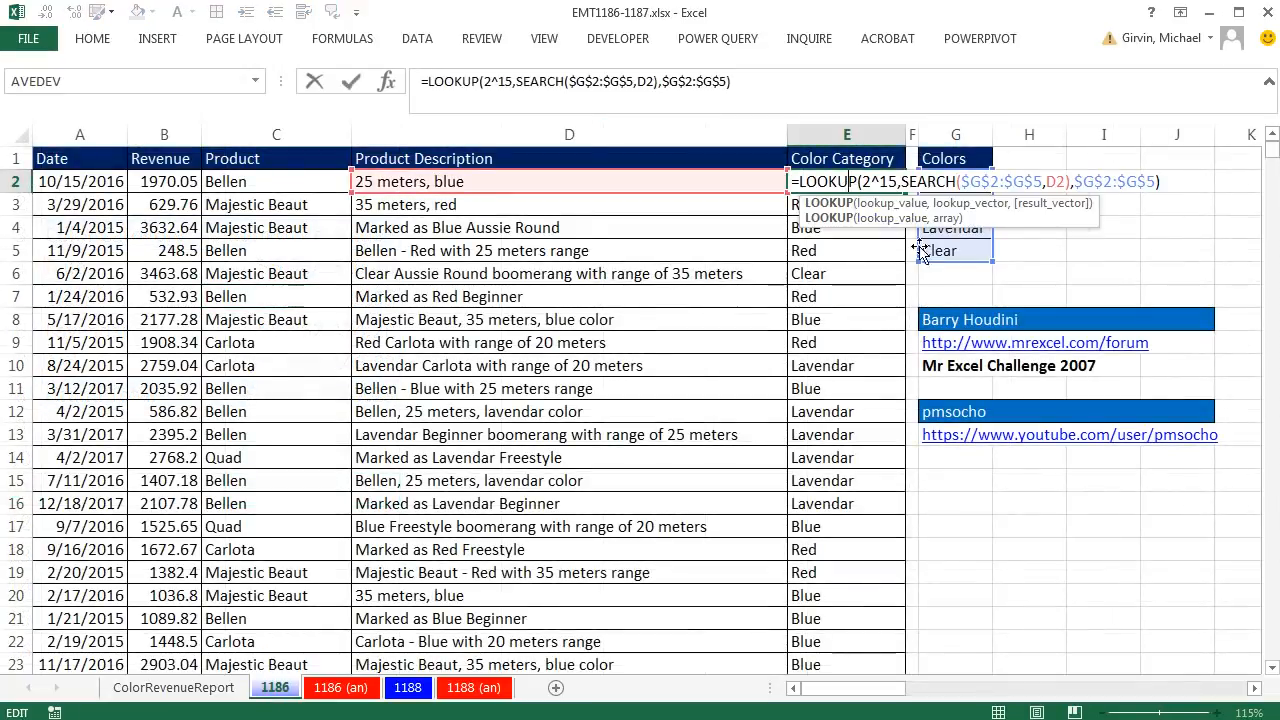
pyautogui.moveTo(862, 182); pyautogui.dragTo(898, 182)
pyautogui.click(968, 204)
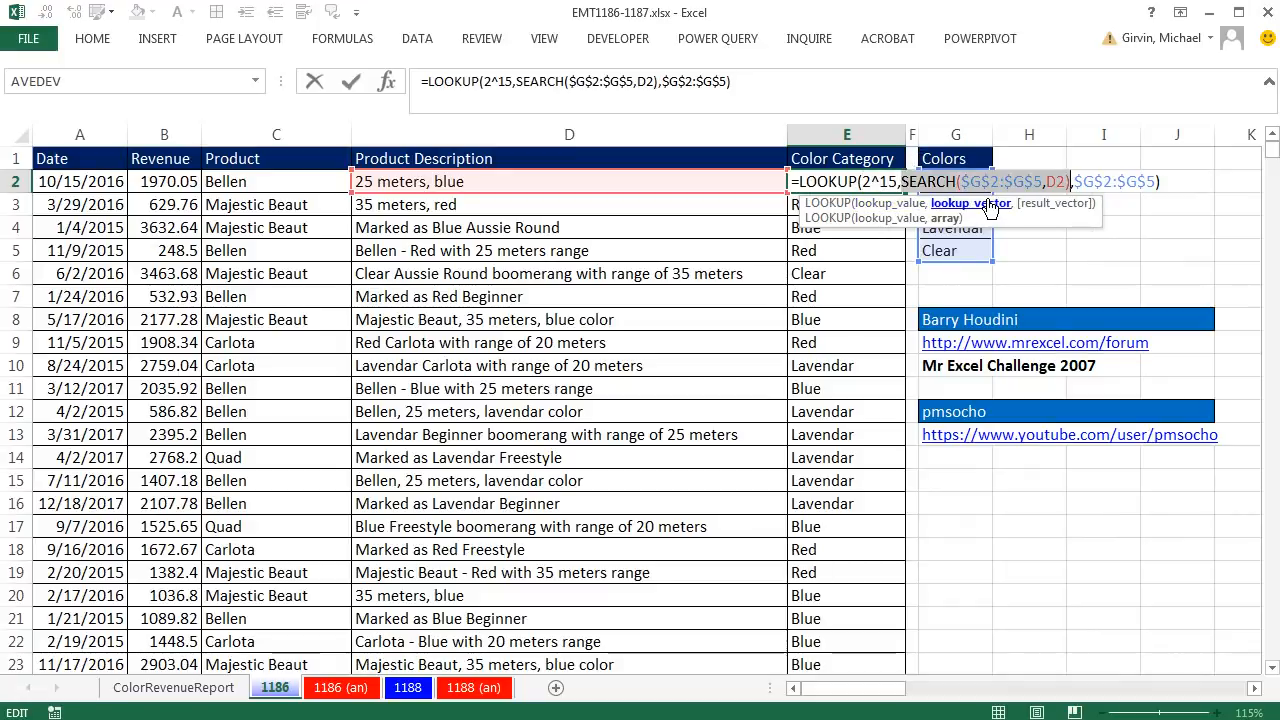
pyautogui.click(1055, 204)
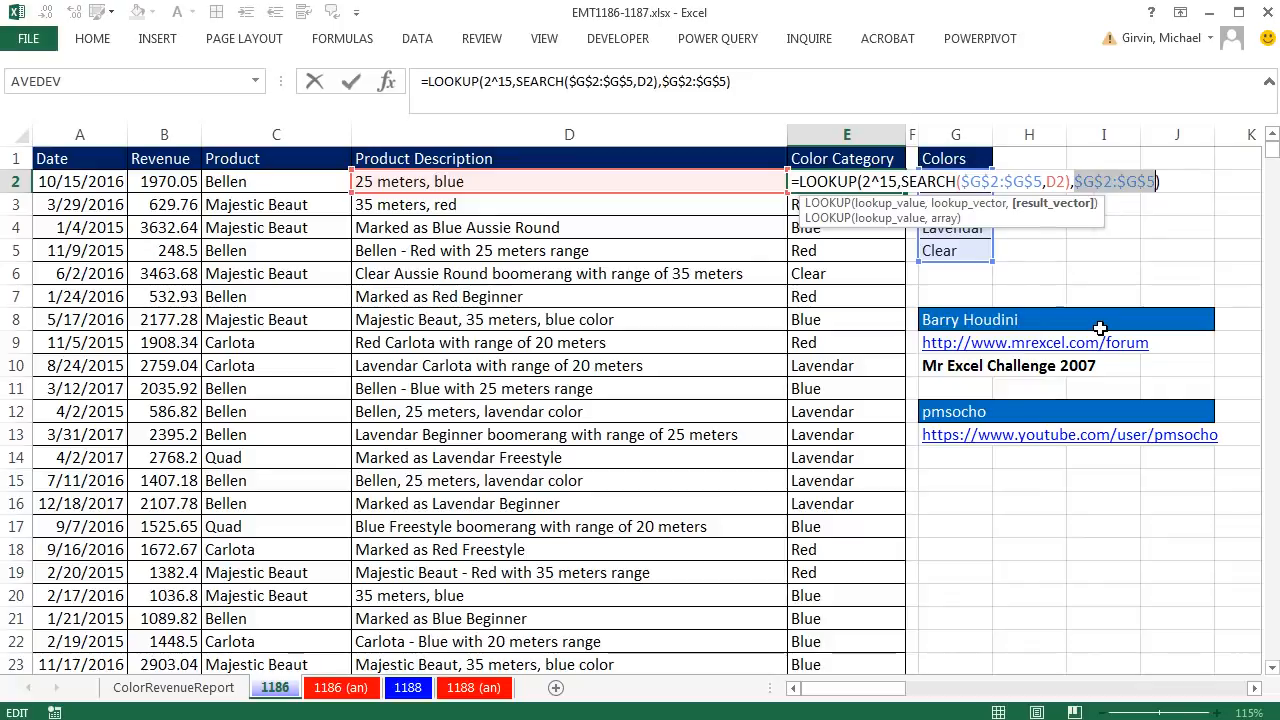